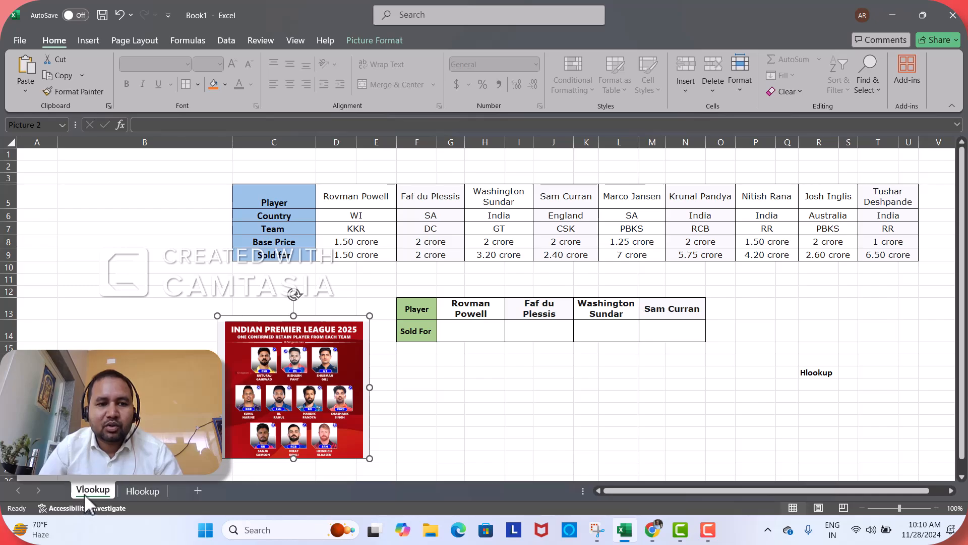
Open the Vlookup sheet and examine the auction table's headers, its Player column and the small lookup table in L2:N10.
left_click(84, 493)
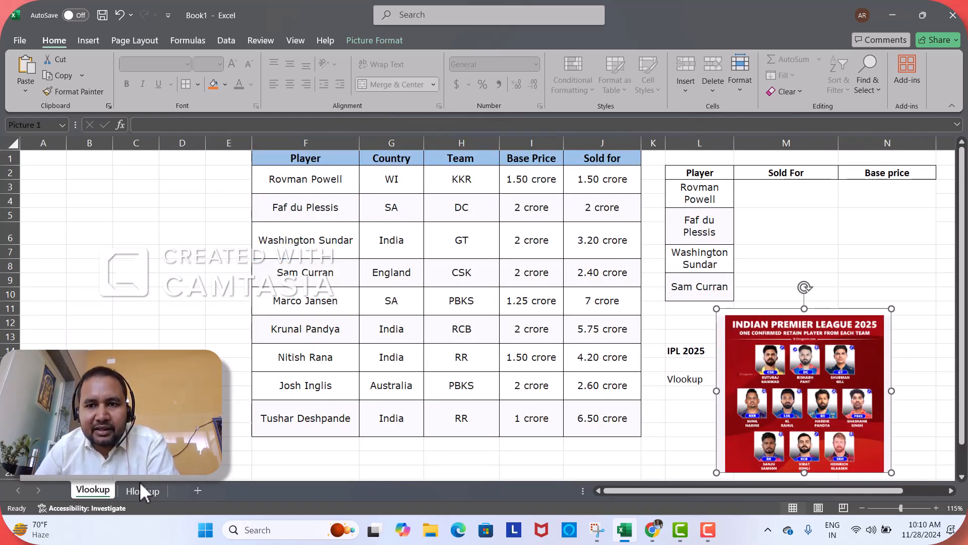
left_click(686, 353)
left_click(686, 380)
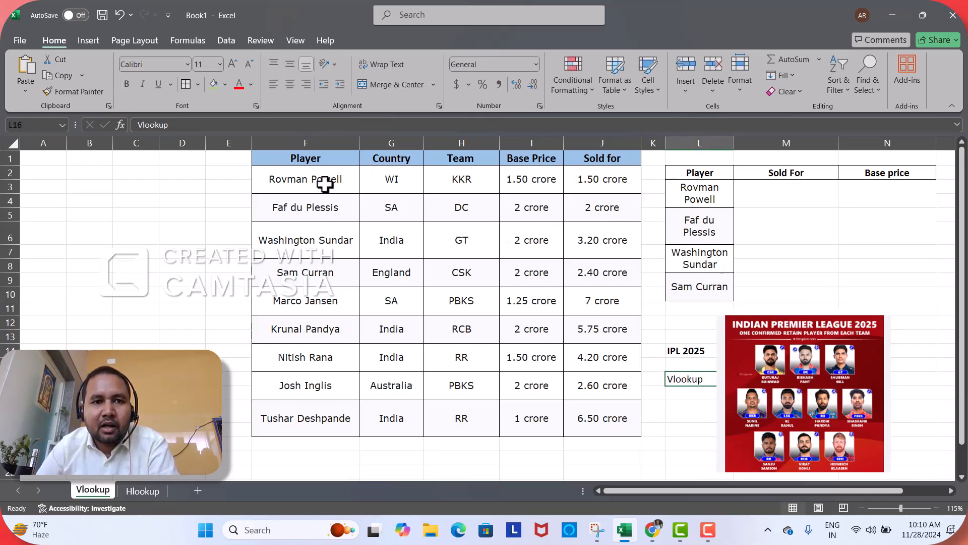
left_click_drag(324, 184, 578, 432)
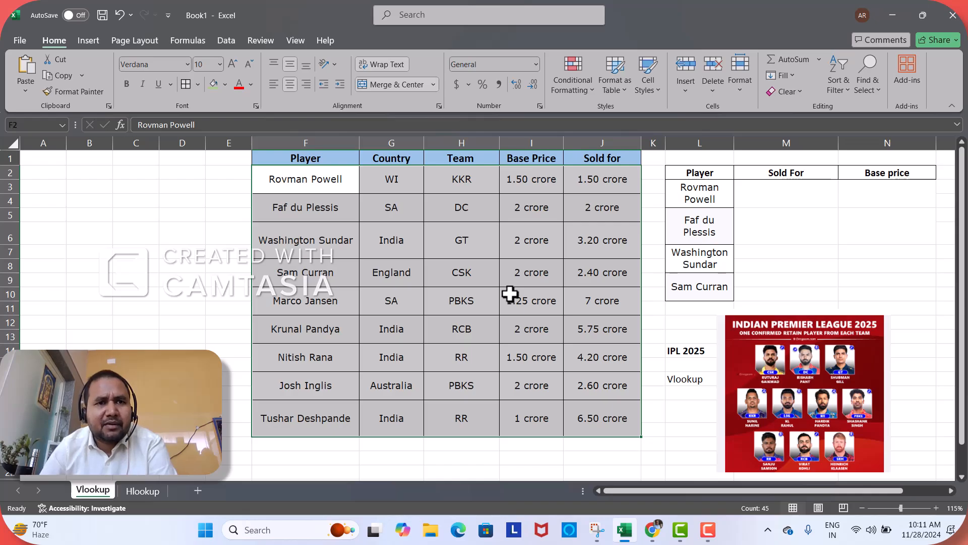
left_click(404, 207)
left_click_drag(336, 160, 580, 162)
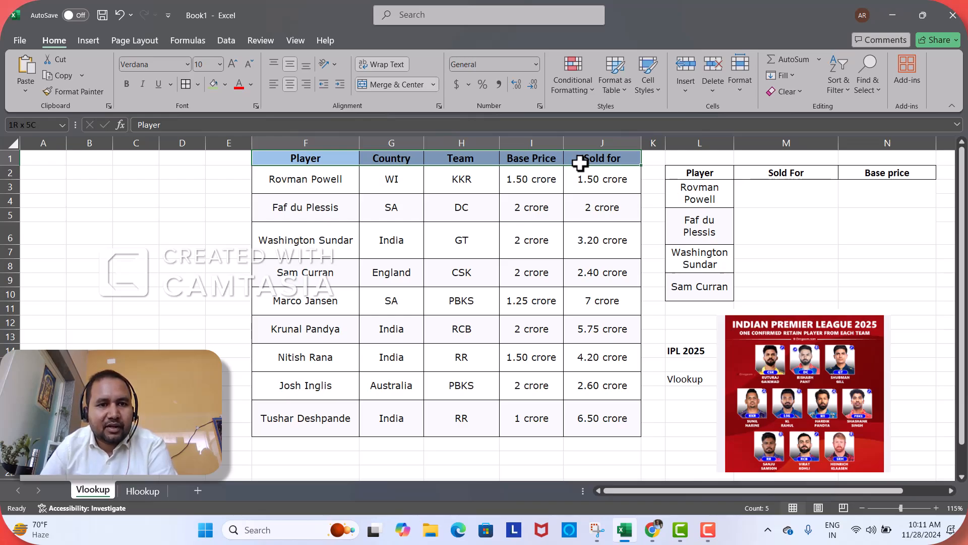
left_click_drag(306, 184, 343, 431)
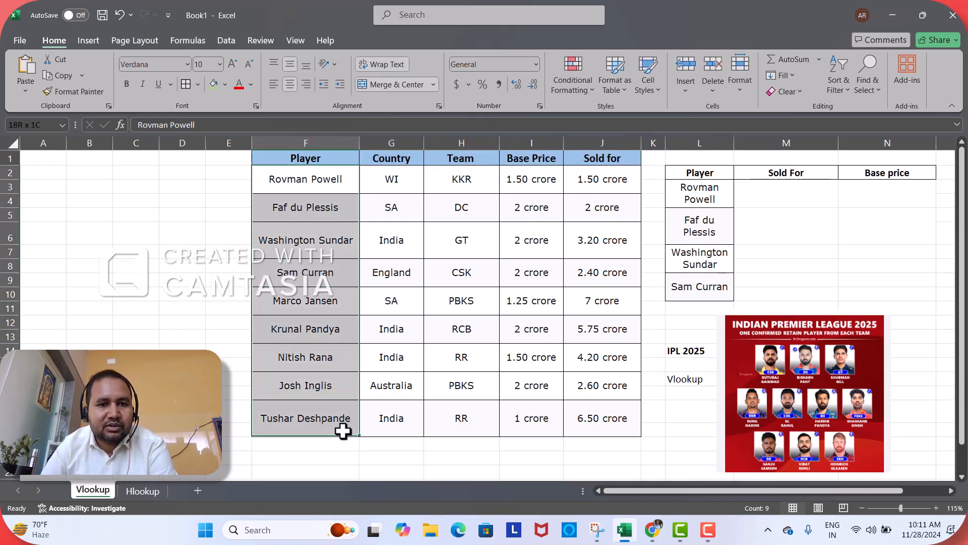
left_click(685, 217)
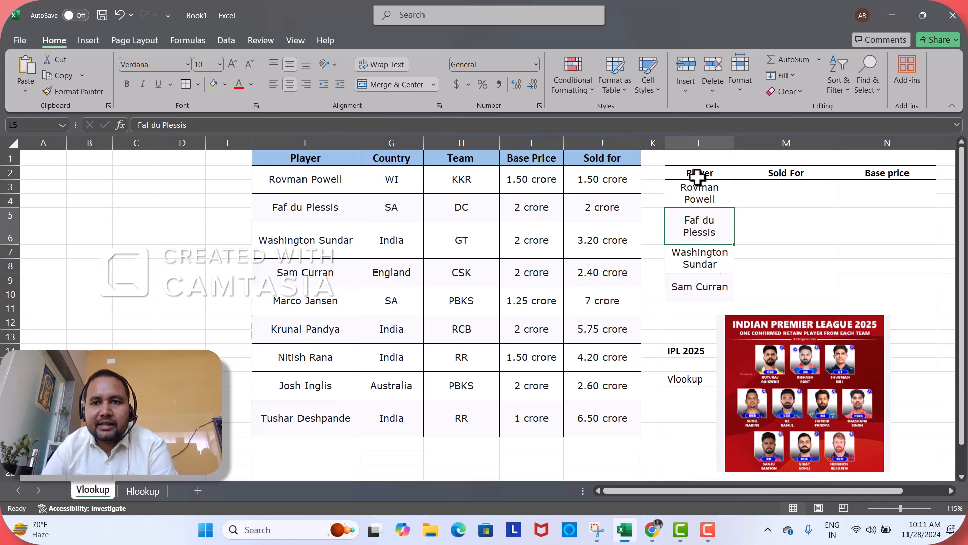
left_click_drag(698, 177, 863, 280)
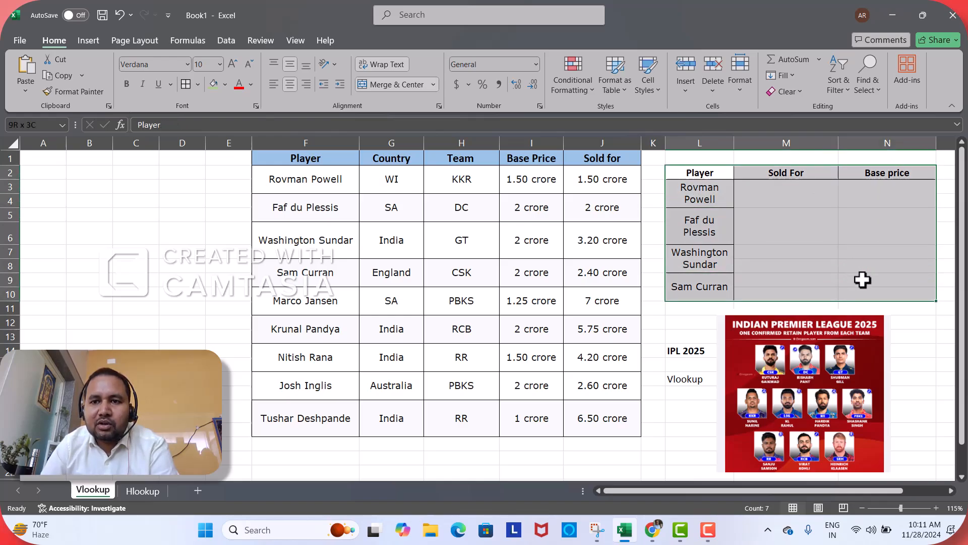
Merge and center cells M7:M8 under Sold For and N7:N8 under Base price.
left_click_drag(794, 252, 795, 270)
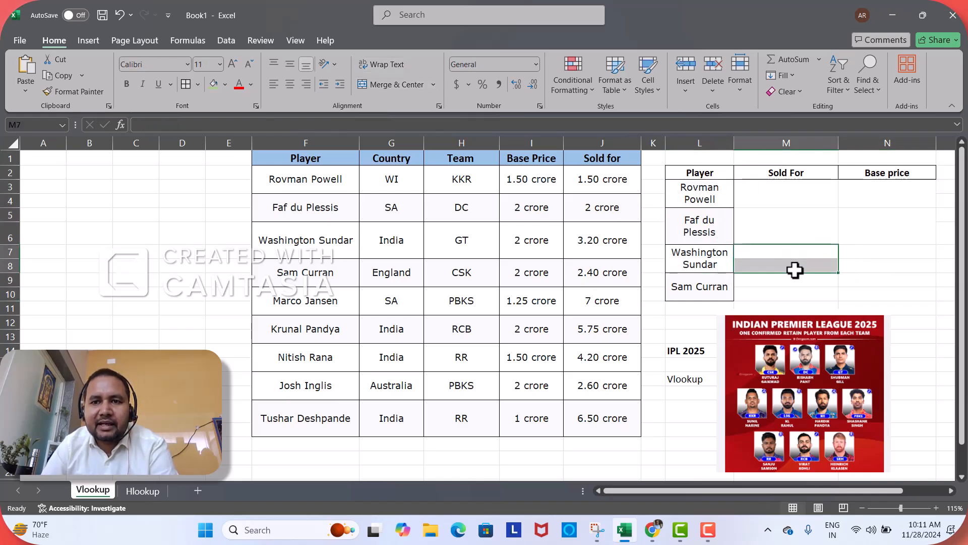
left_click(389, 83)
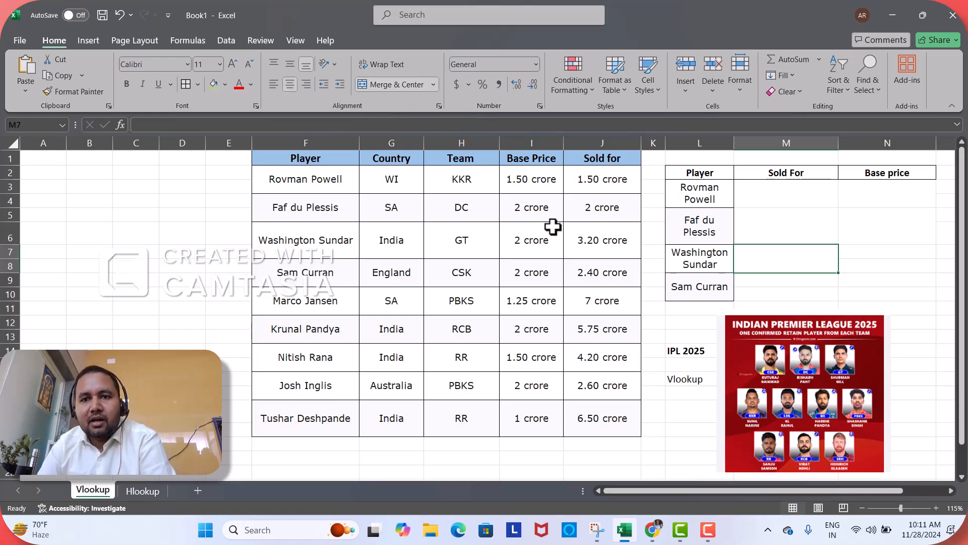
left_click(708, 232)
left_click(874, 258)
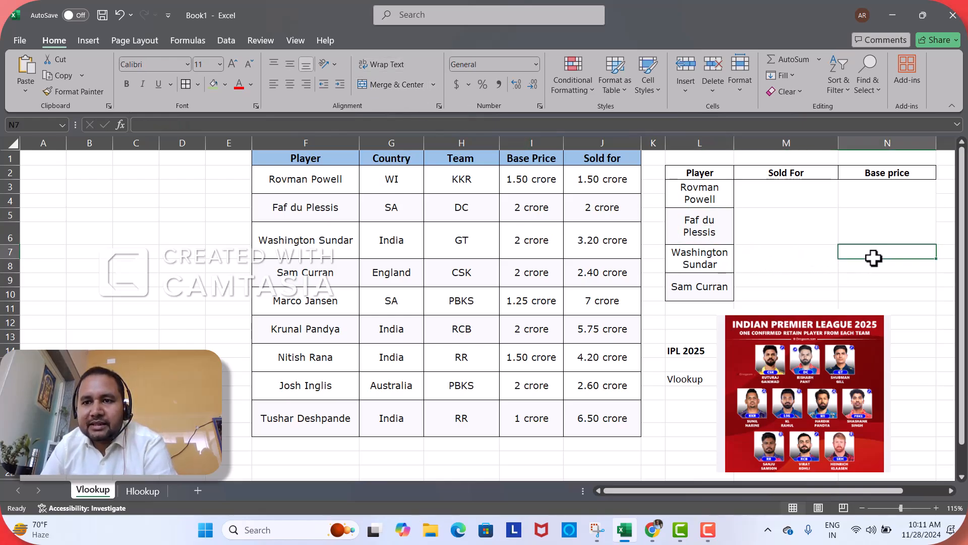
left_click_drag(870, 250, 869, 268)
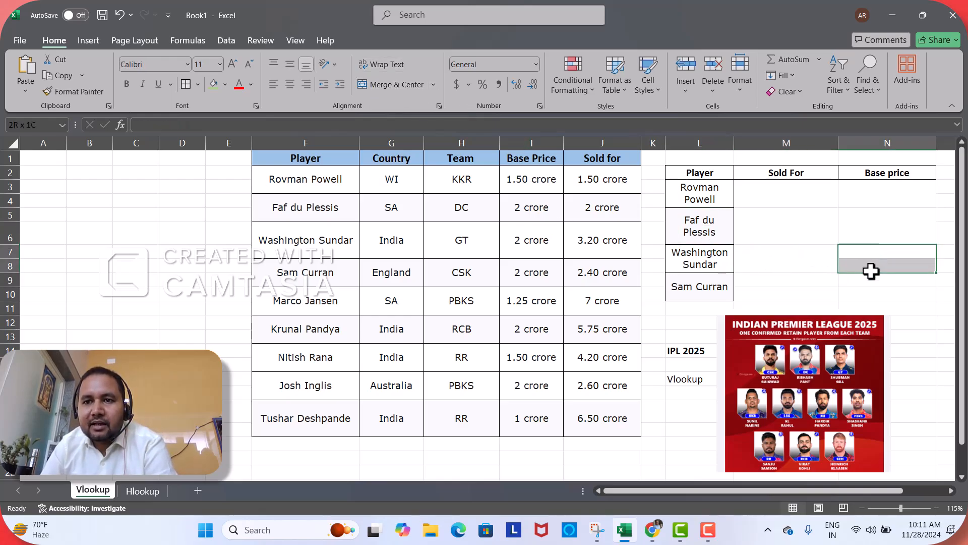
left_click(389, 85)
Merge and center cells M9:M10 and N9:N10 in the last player row of the lookup table.
left_click_drag(781, 276, 783, 293)
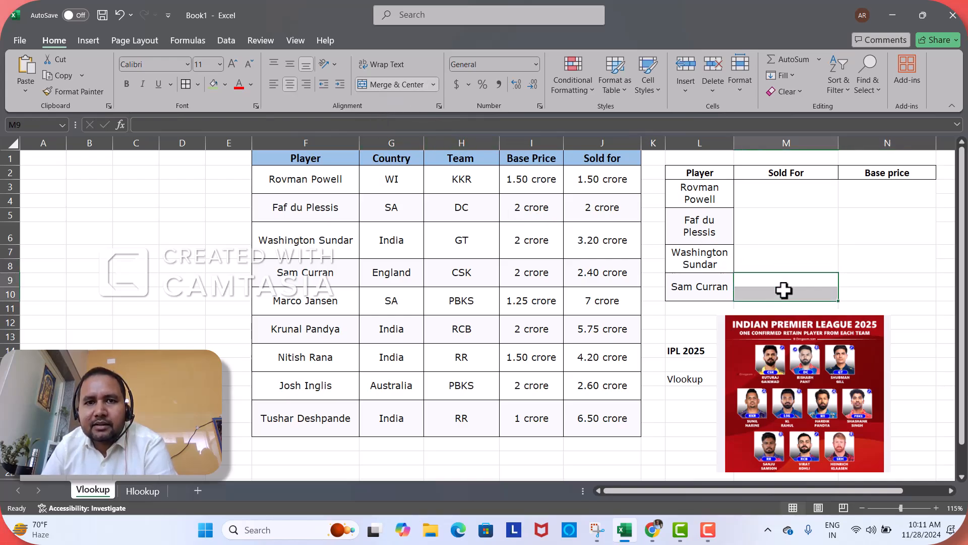
left_click(401, 81)
left_click(883, 267)
left_click_drag(882, 278, 886, 292)
left_click(396, 84)
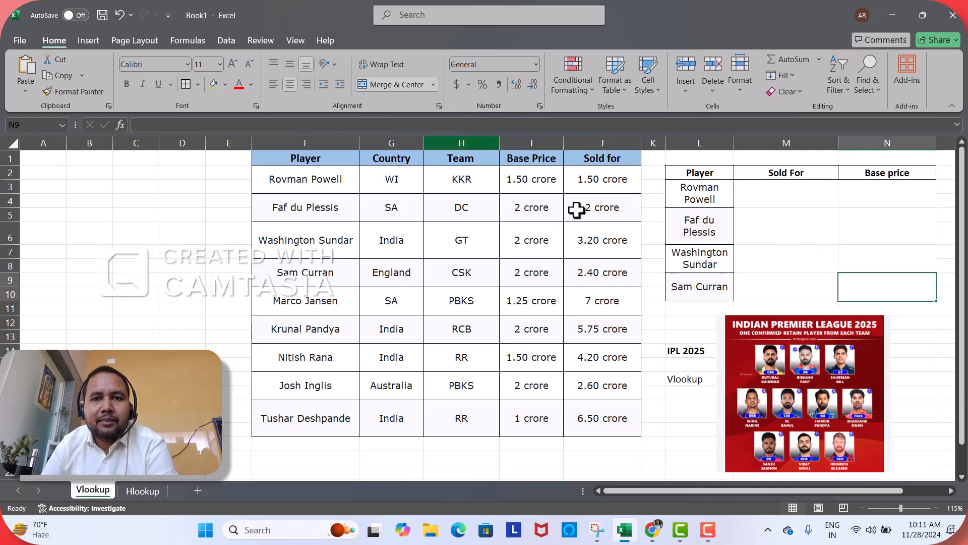
Compare the Base Price and Sold for columns with the lookup table's headings and first player, and examine the vertical row layout.
left_click(602, 240)
left_click(594, 159)
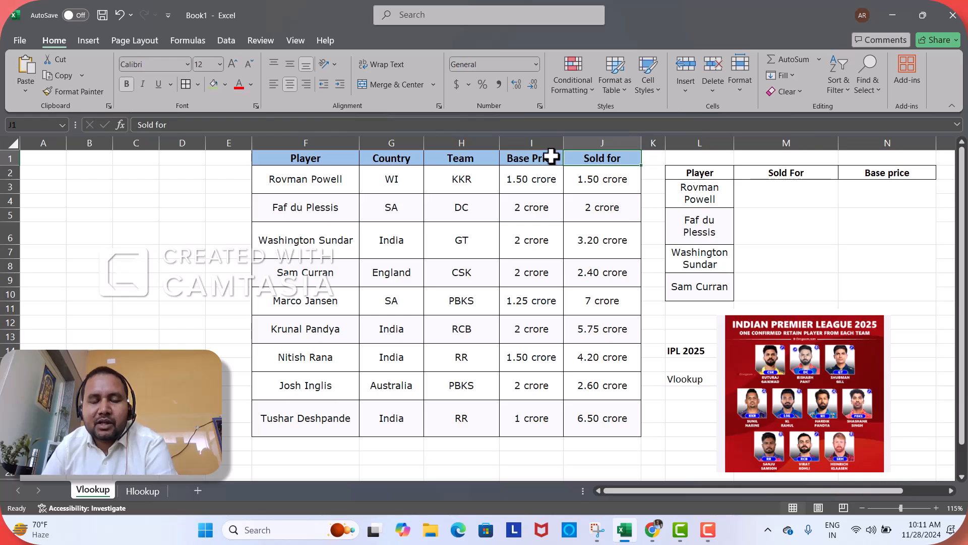
left_click(554, 158)
left_click(585, 158)
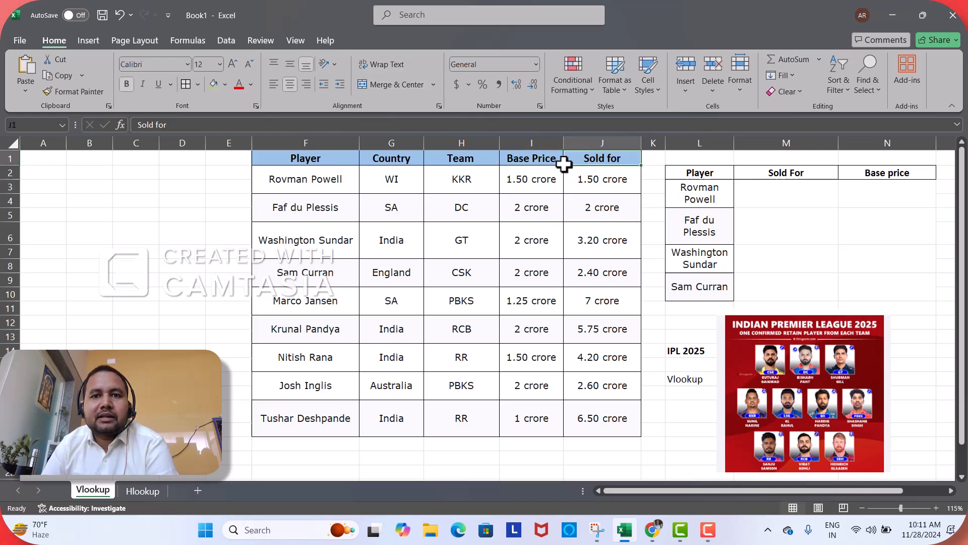
left_click(555, 161)
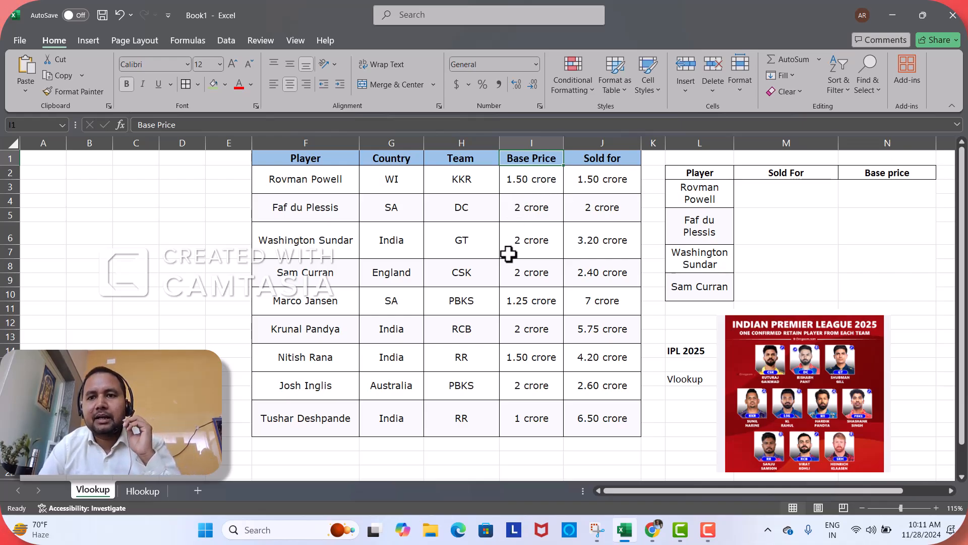
left_click(779, 207)
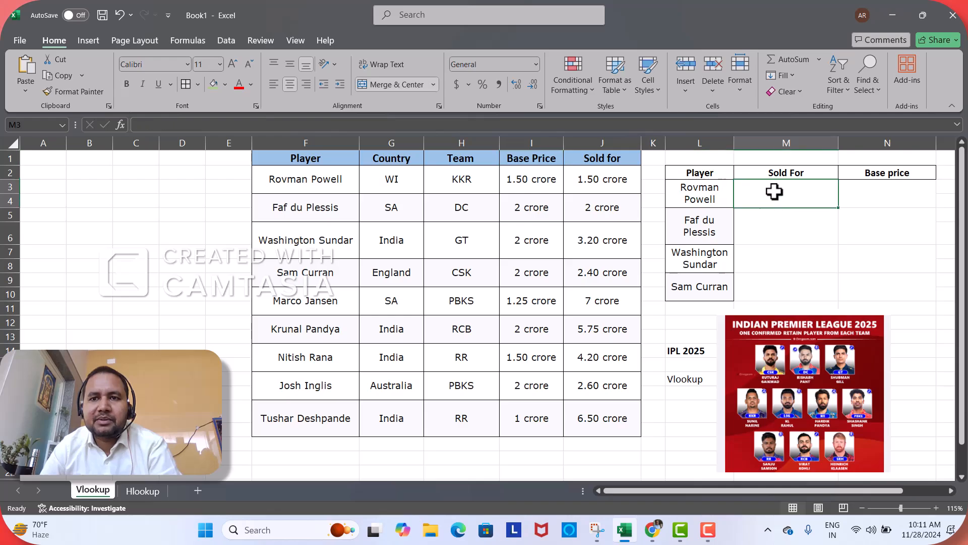
left_click(706, 198)
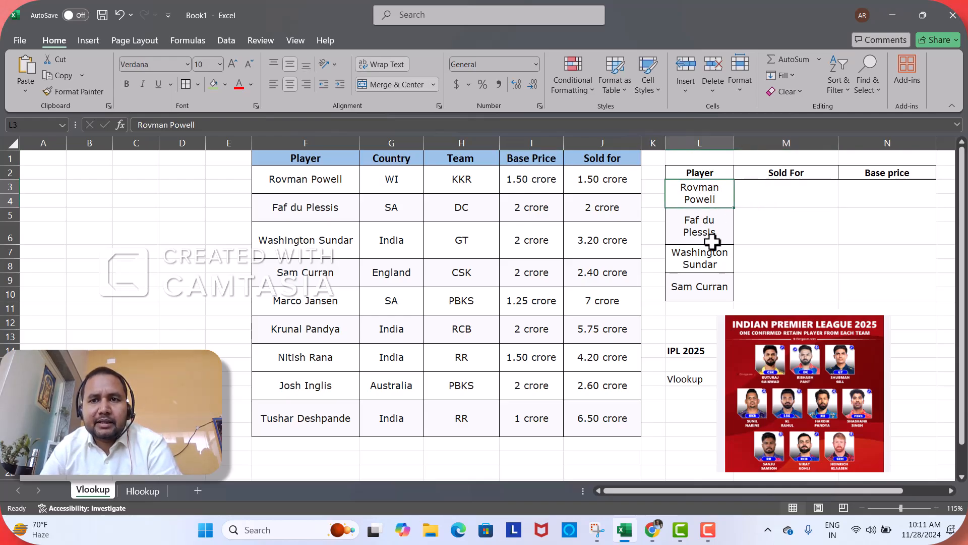
left_click(796, 176)
left_click(870, 176)
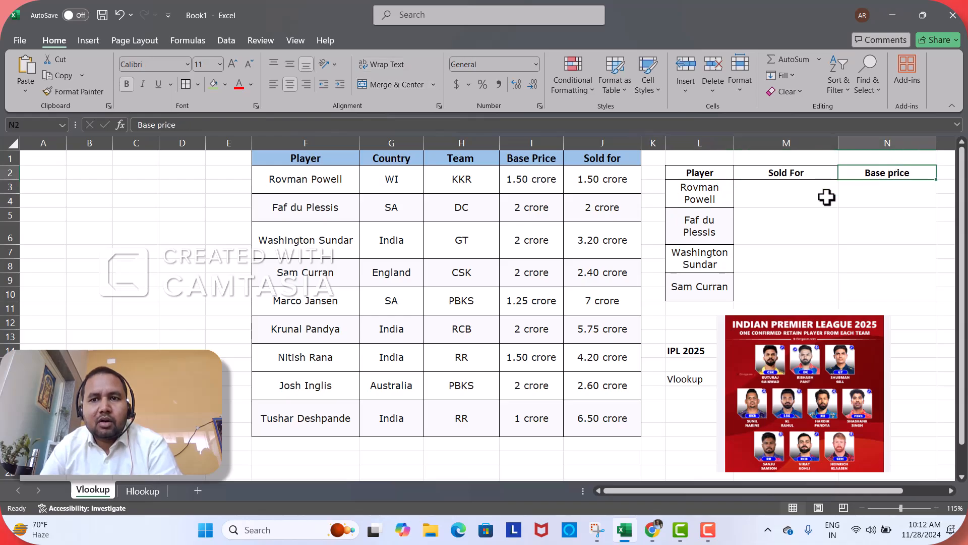
left_click(719, 196)
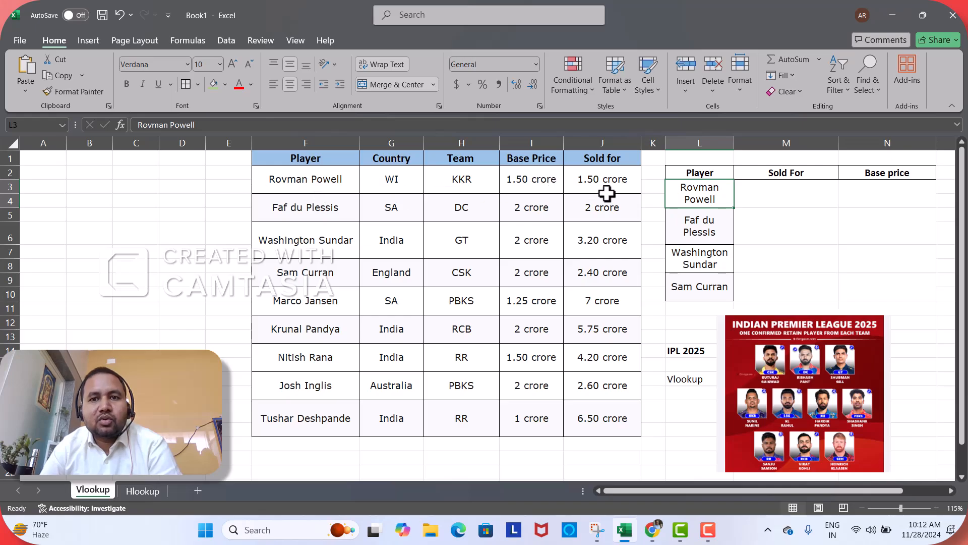
left_click(603, 184)
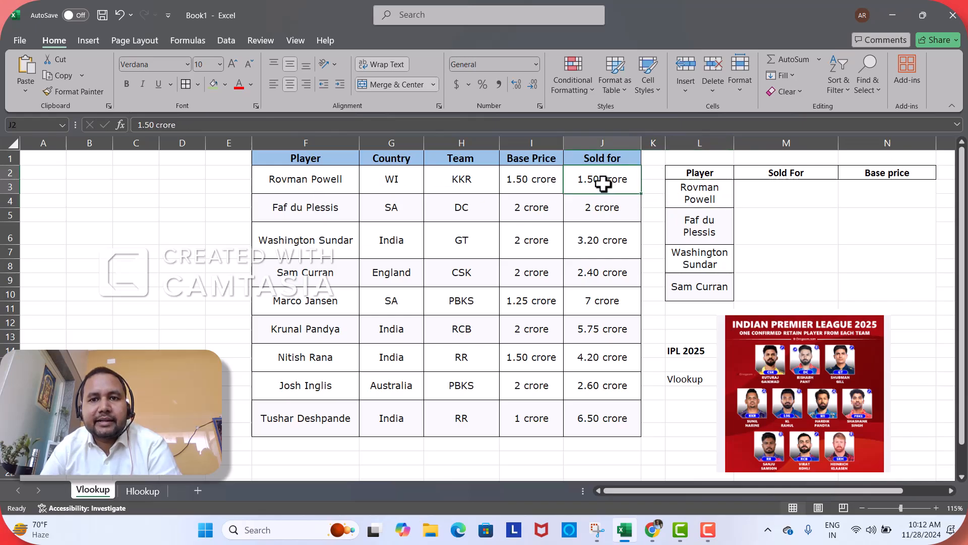
left_click(537, 187)
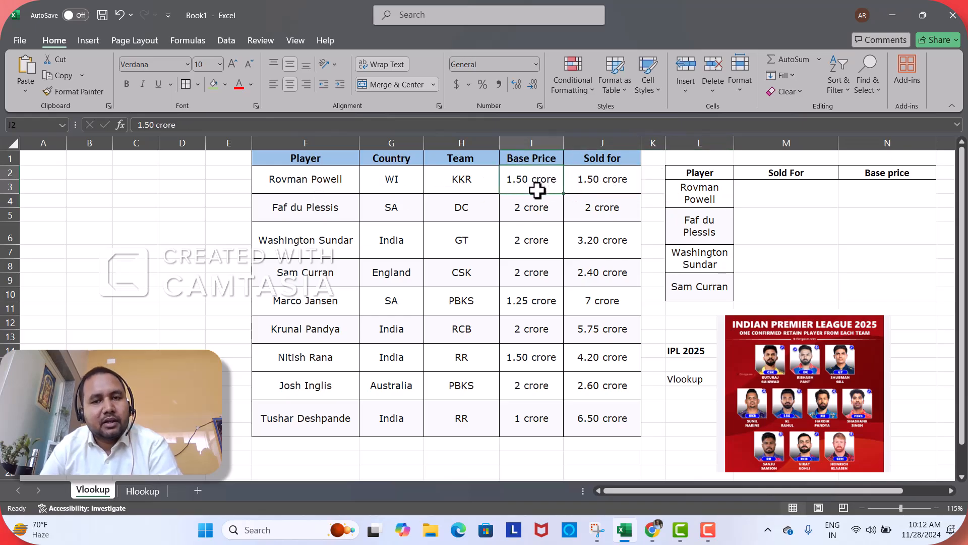
left_click(309, 187)
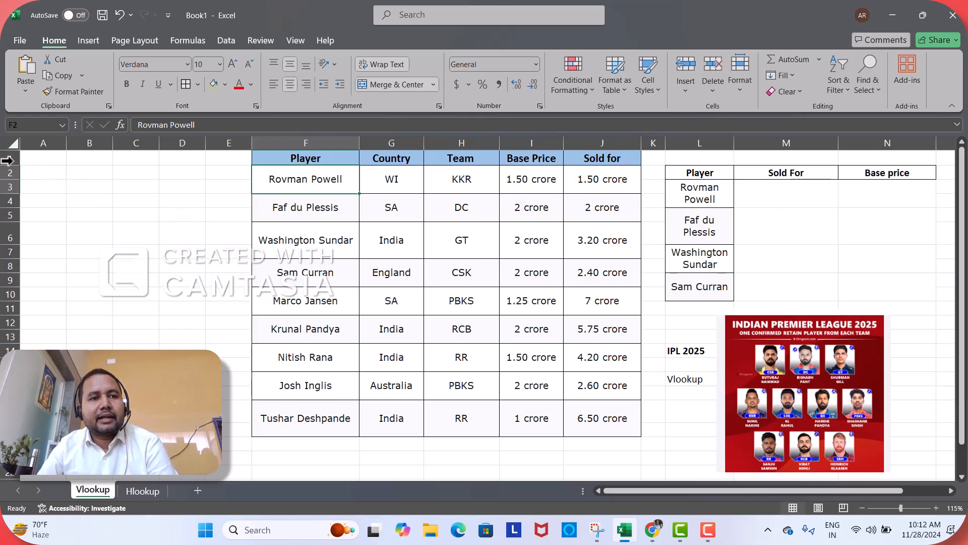
left_click_drag(4, 159, 10, 504)
left_click_drag(7, 463, 20, 70)
scroll(928, 271, "up", 6)
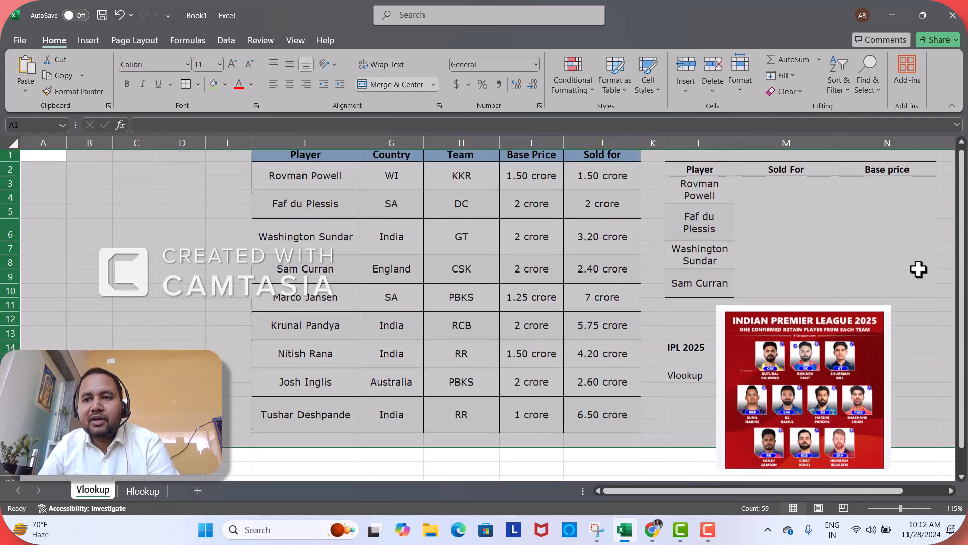
Start a VLOOKUP formula in M3 under Sold For, using player cell L3 as the lookup value.
left_click(786, 202)
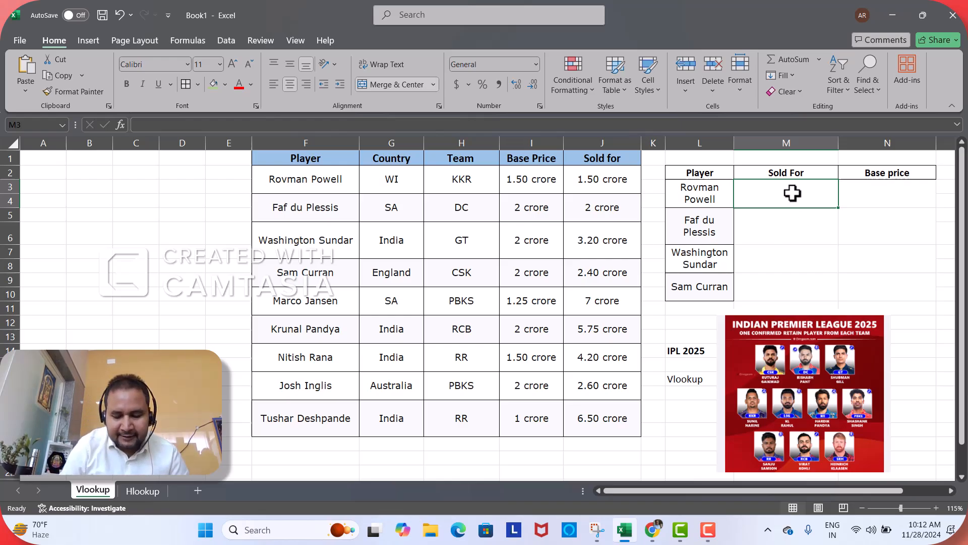
type("=")
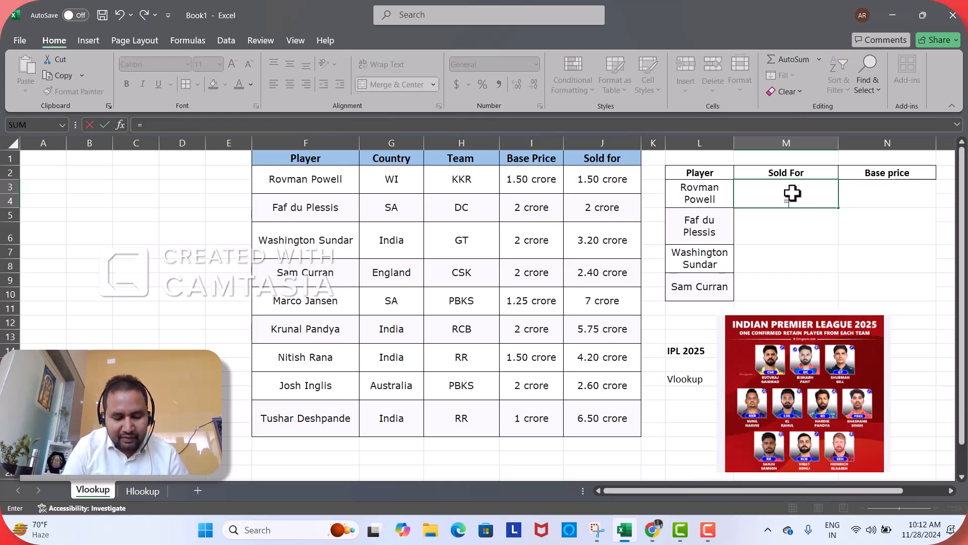
type("vloo")
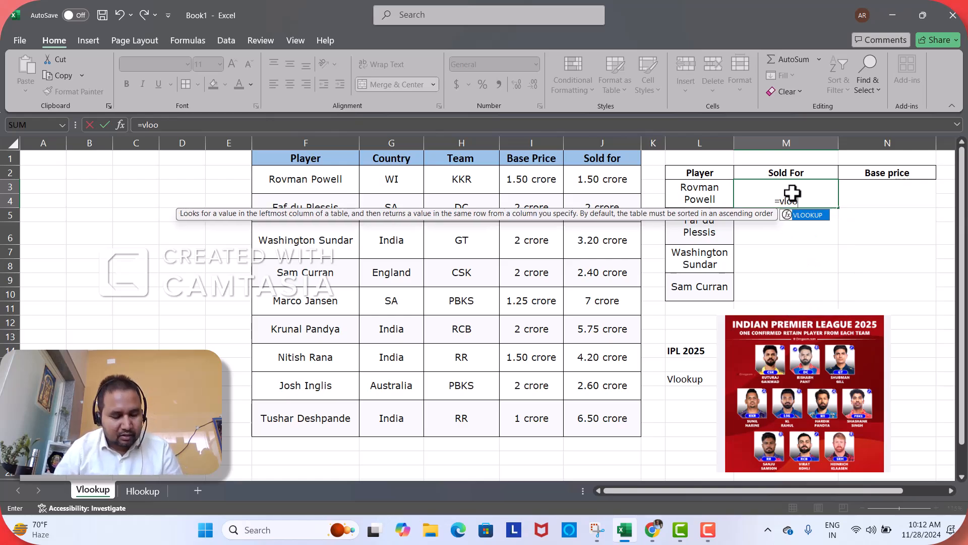
key("Tab")
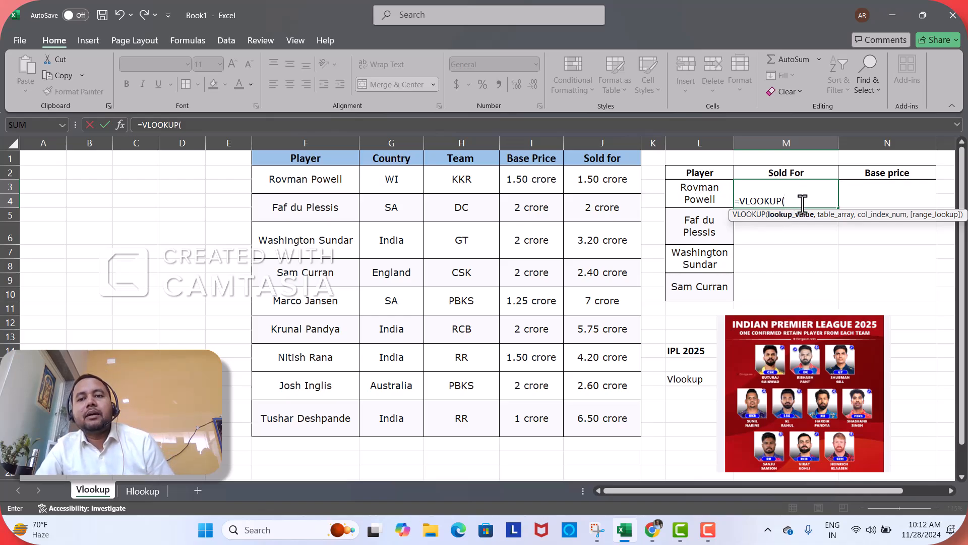
left_click(534, 182)
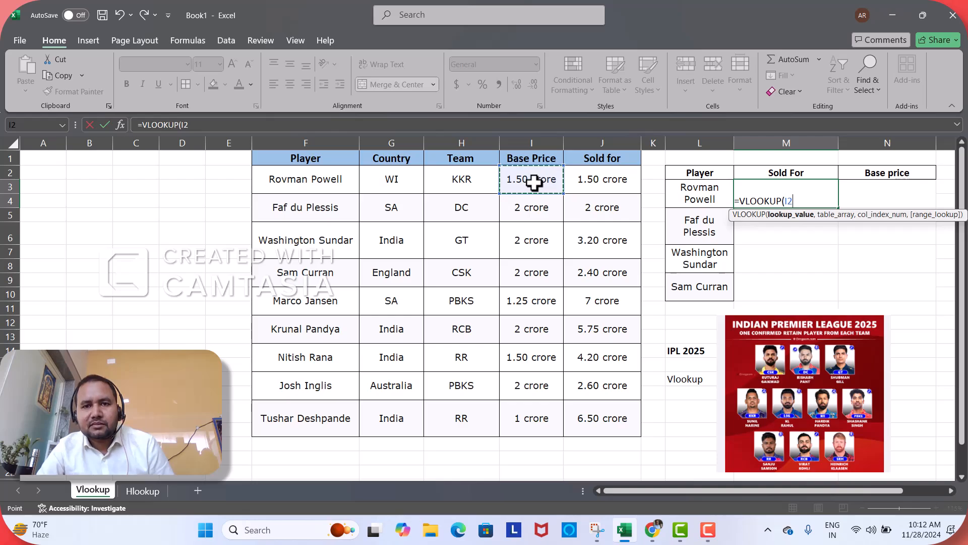
left_click(703, 200)
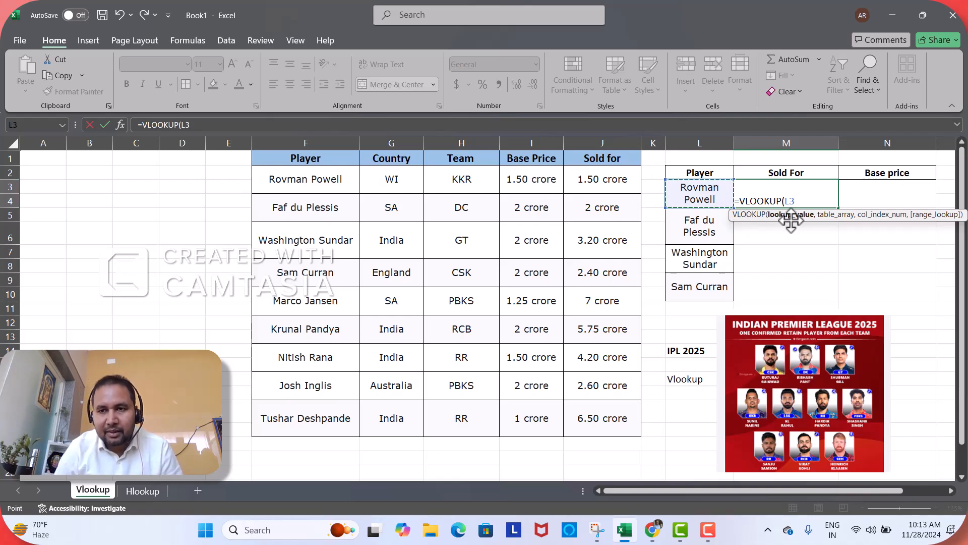
Complete the VLOOKUP in M3 with table range F1:J19, column index 4 and FALSE for exact match, and middle-align the cell vertically.
type(",")
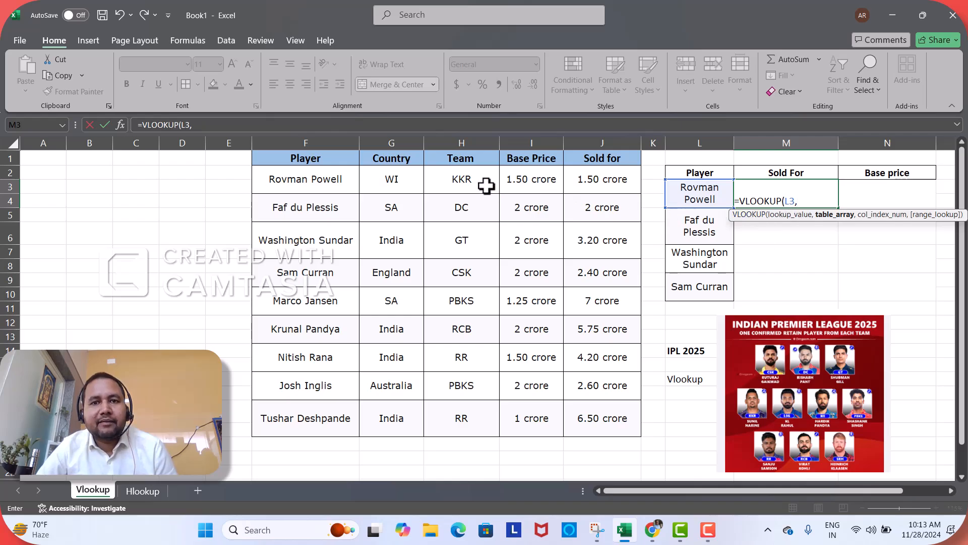
left_click_drag(294, 159, 593, 429)
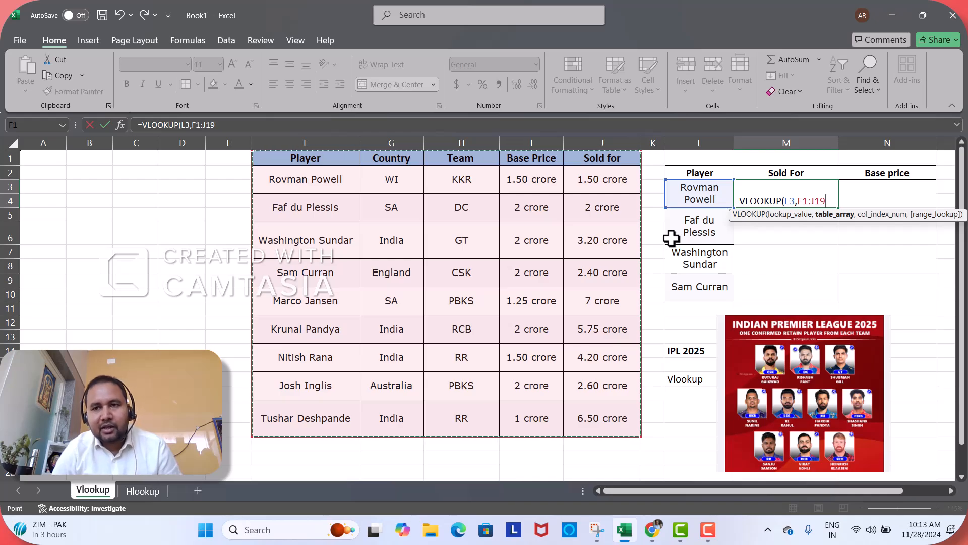
type(",4")
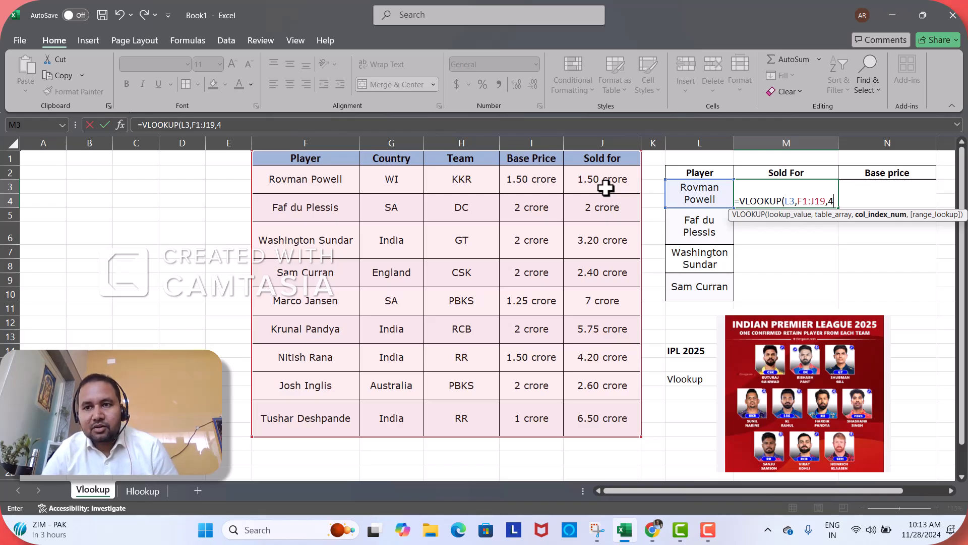
type(",")
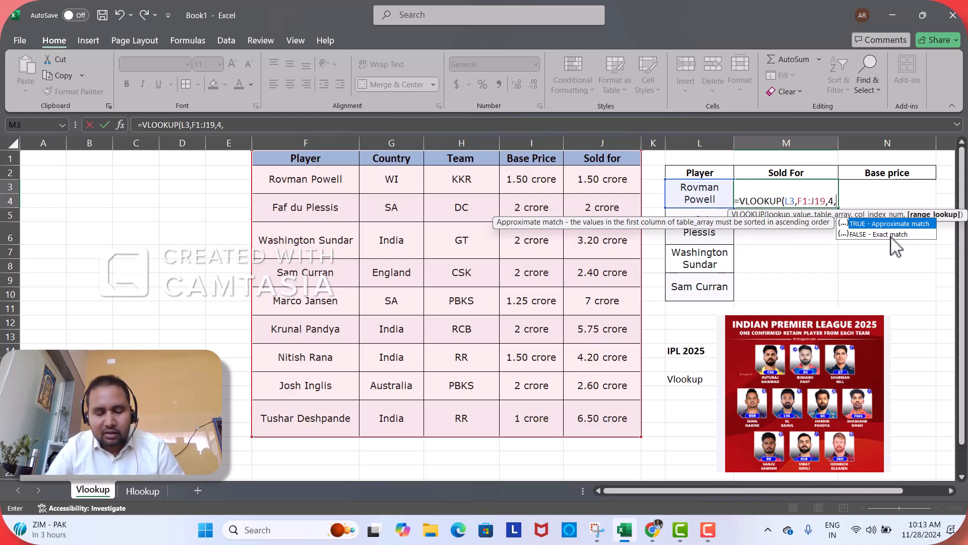
type("false")
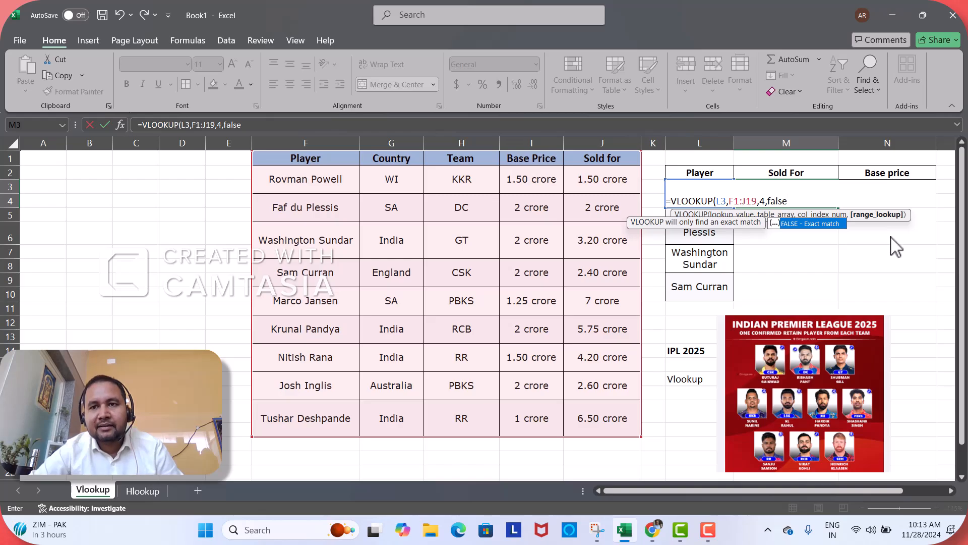
type(")")
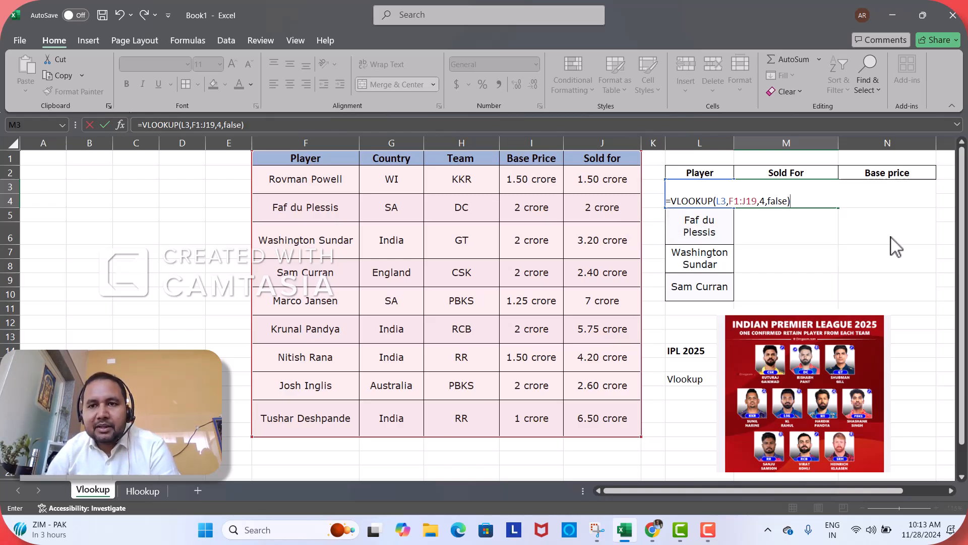
key("Return")
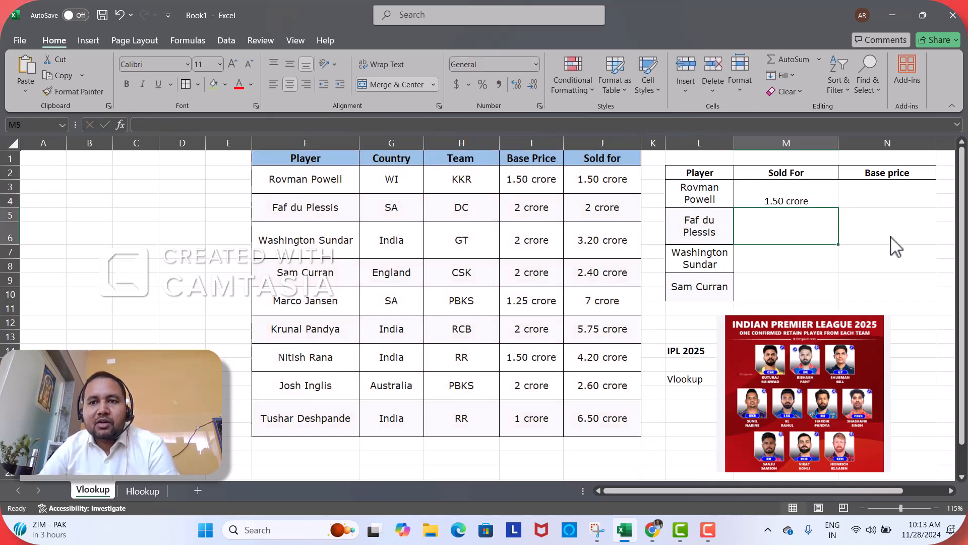
left_click(817, 197)
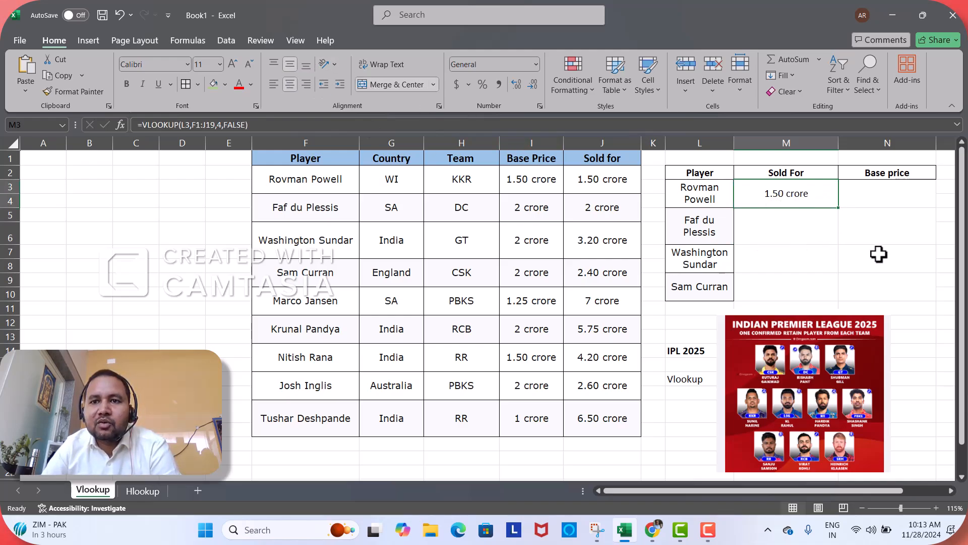
left_click(792, 201)
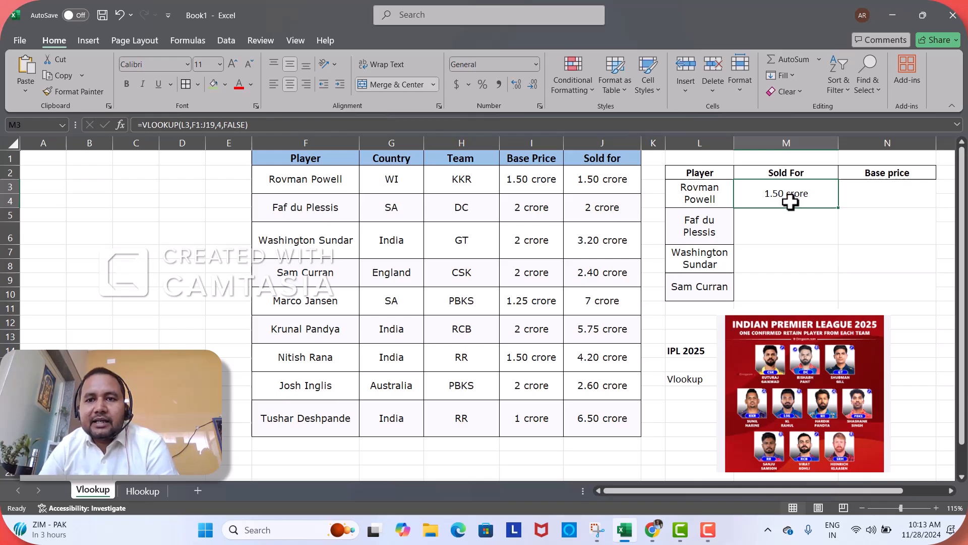
left_click(886, 204)
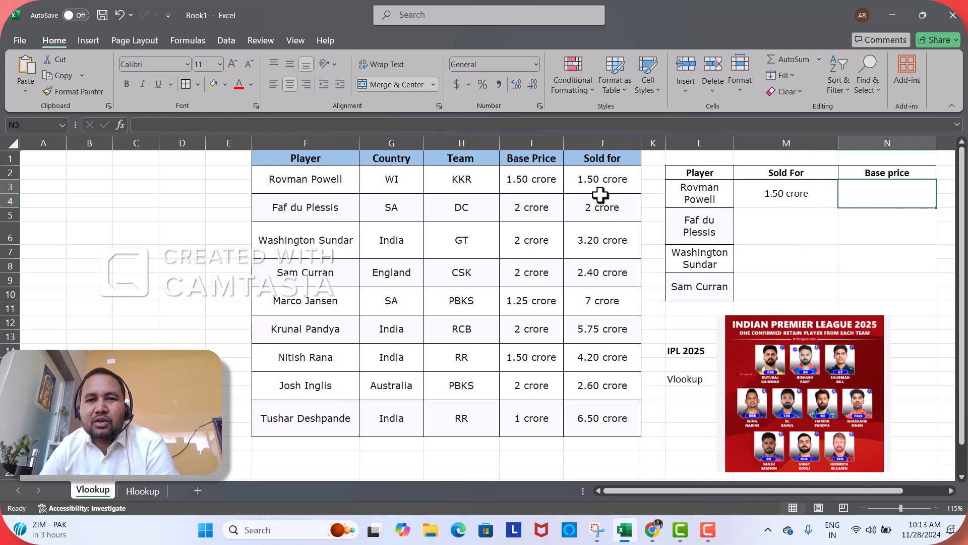
Start a VLOOKUP formula in M5 under Sold For, using player cell L5 as the lookup value.
left_click(723, 227)
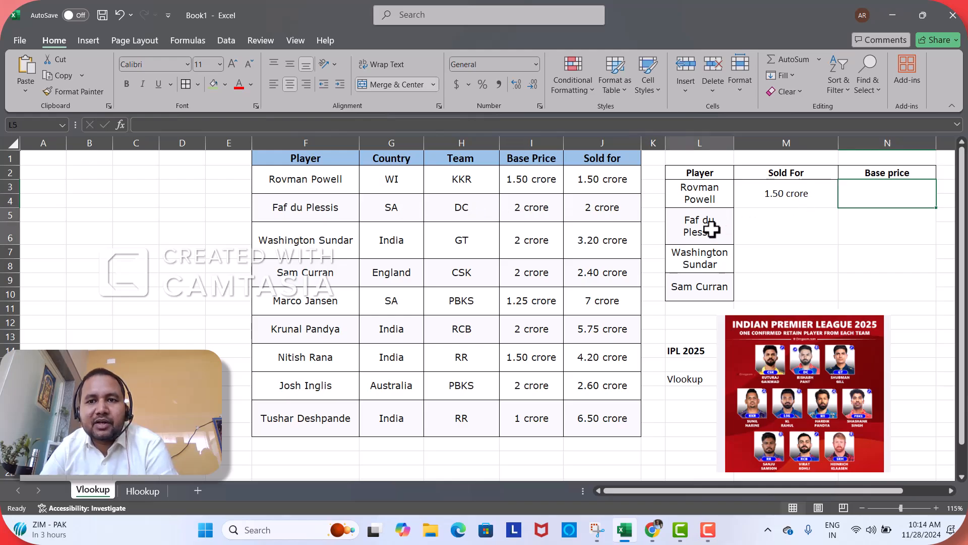
left_click(766, 223)
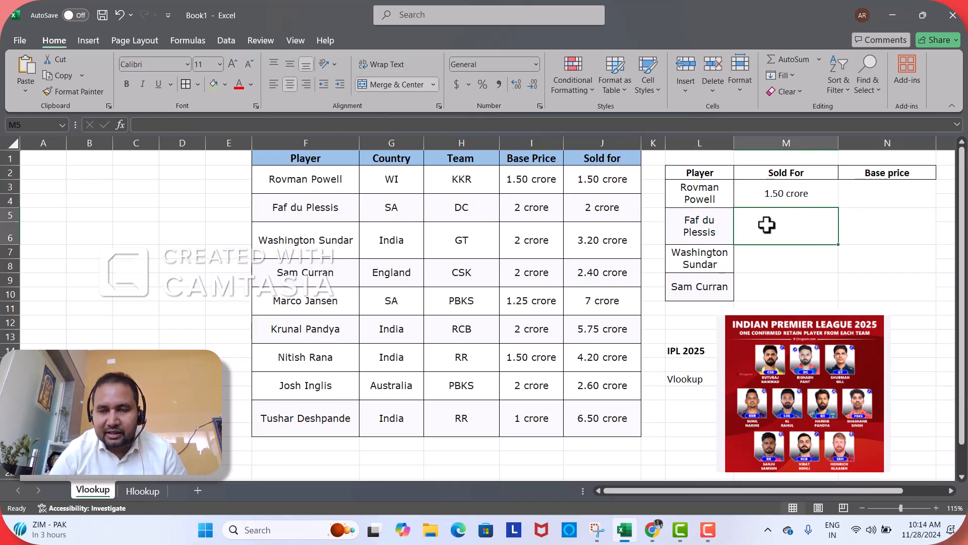
type("=")
type("vloo")
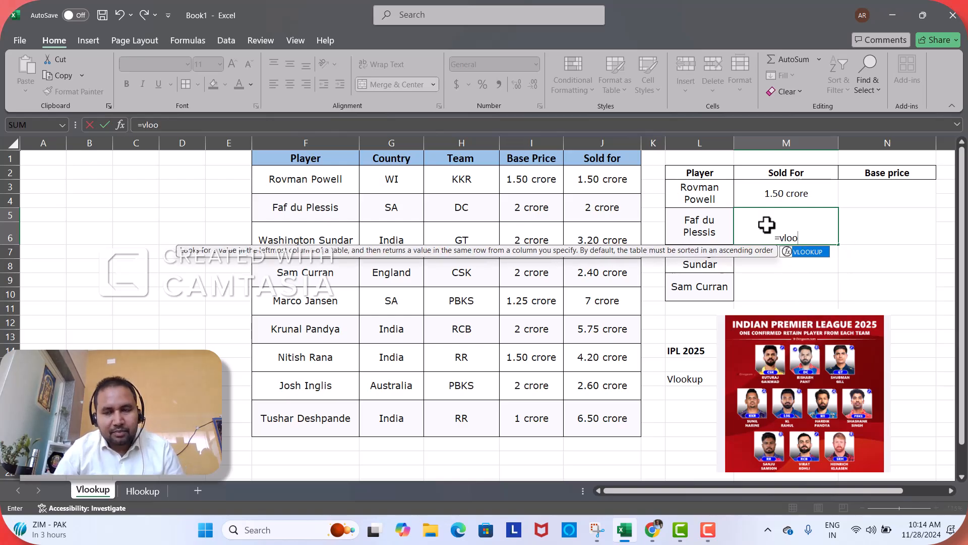
key("Tab")
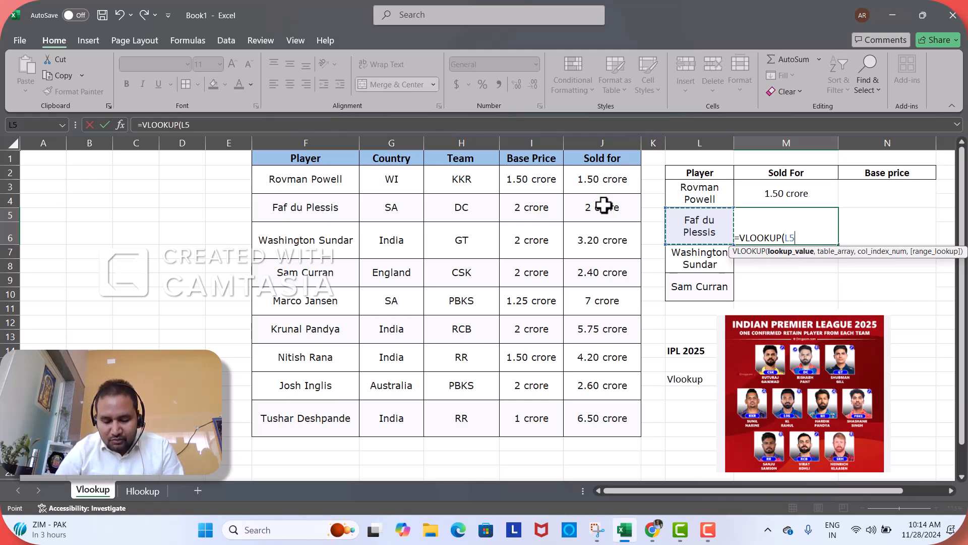
type(",")
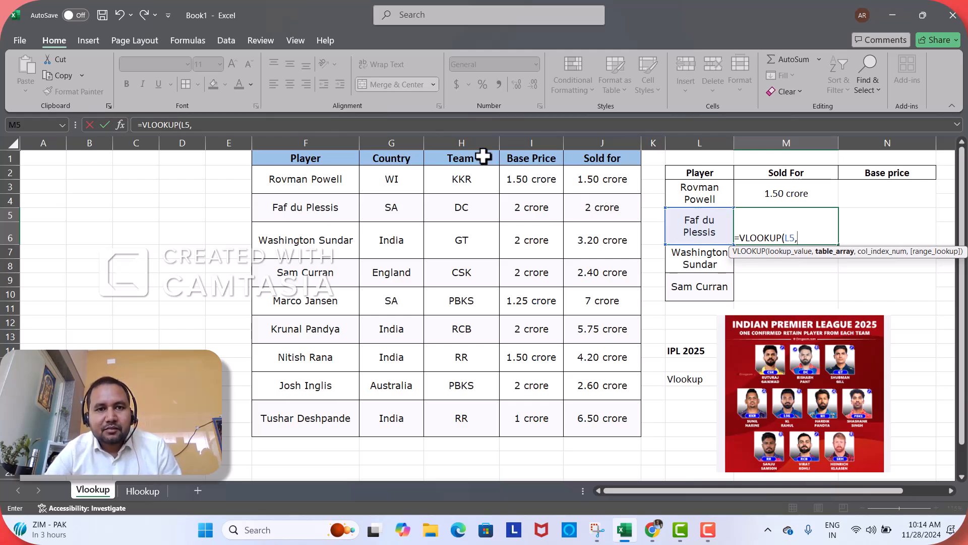
Complete the M5 VLOOKUP with table range F1:J19, column index 5 and FALSE for exact match.
left_click_drag(335, 158, 586, 416)
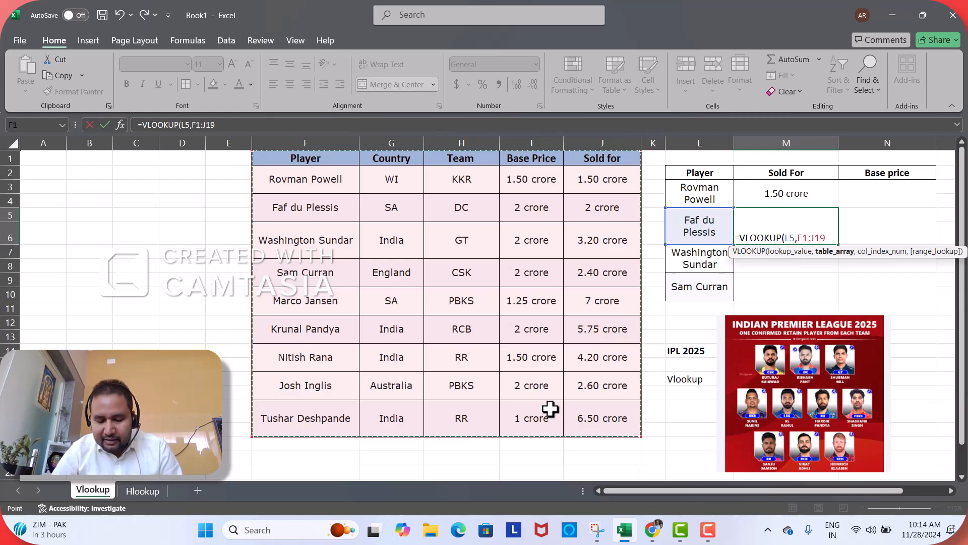
type(",")
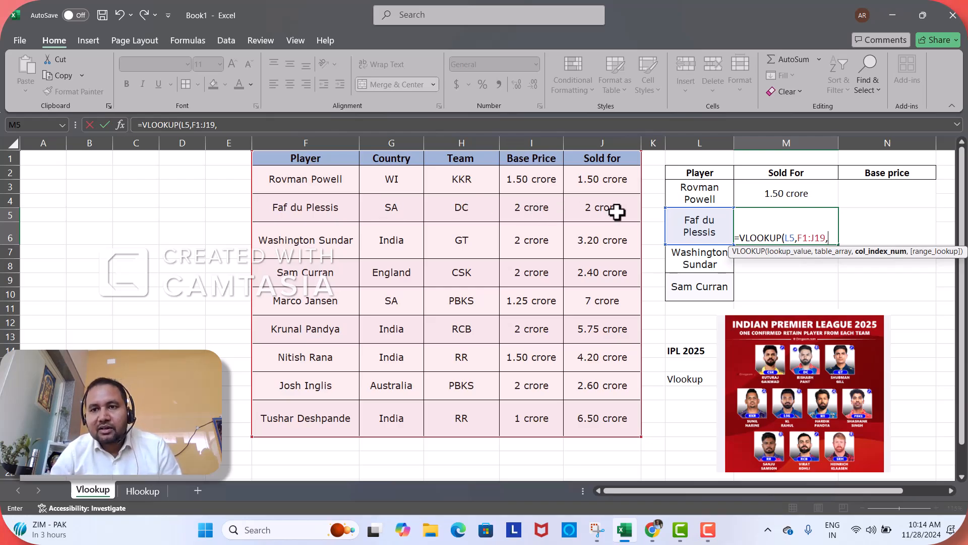
type("5,")
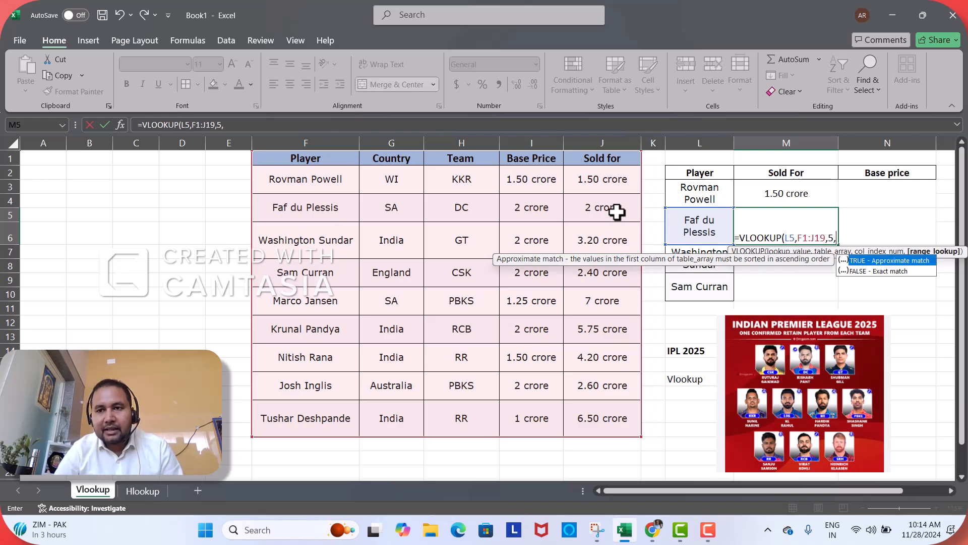
type("fa")
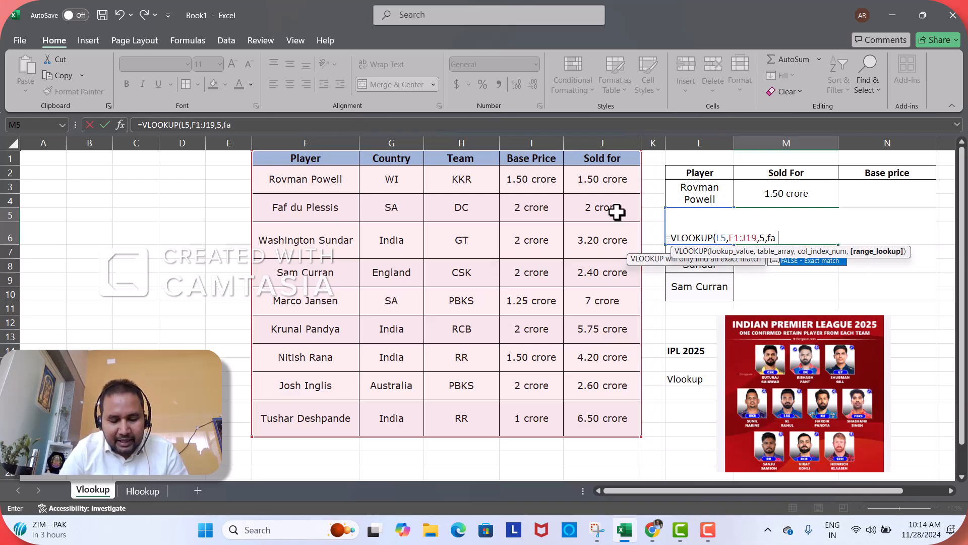
type("lse")
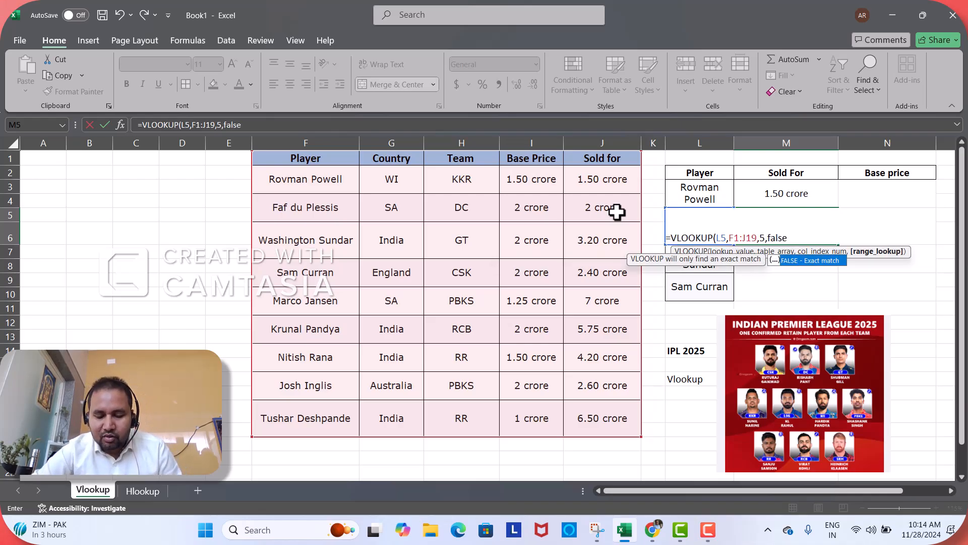
type(")")
key("Return")
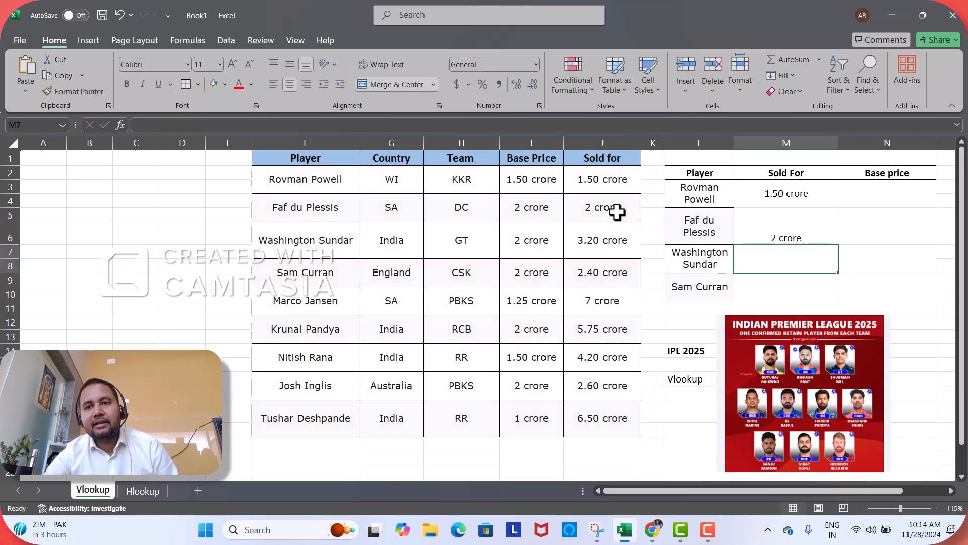
Middle-align cell M5 vertically and compare it with the same player's Sold for value in the auction table.
left_click(800, 225)
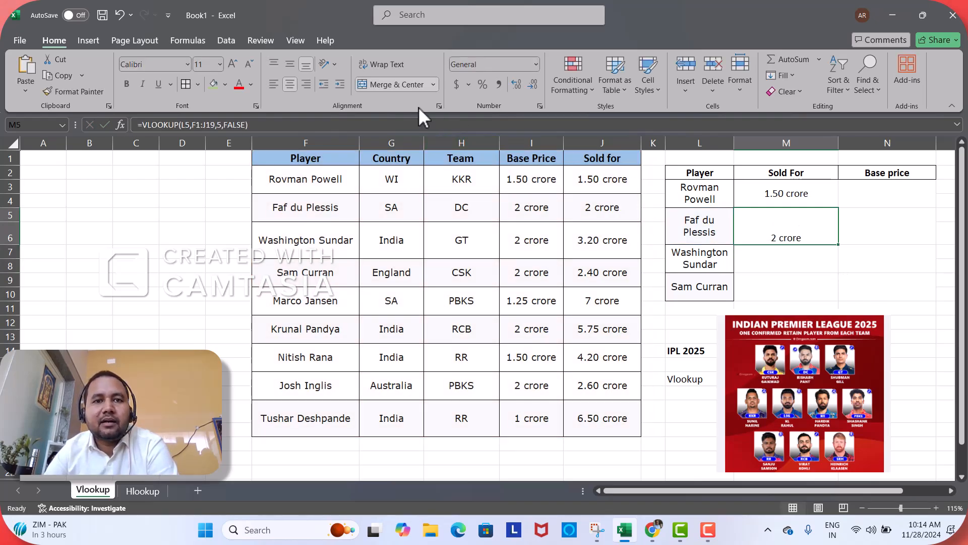
left_click(292, 63)
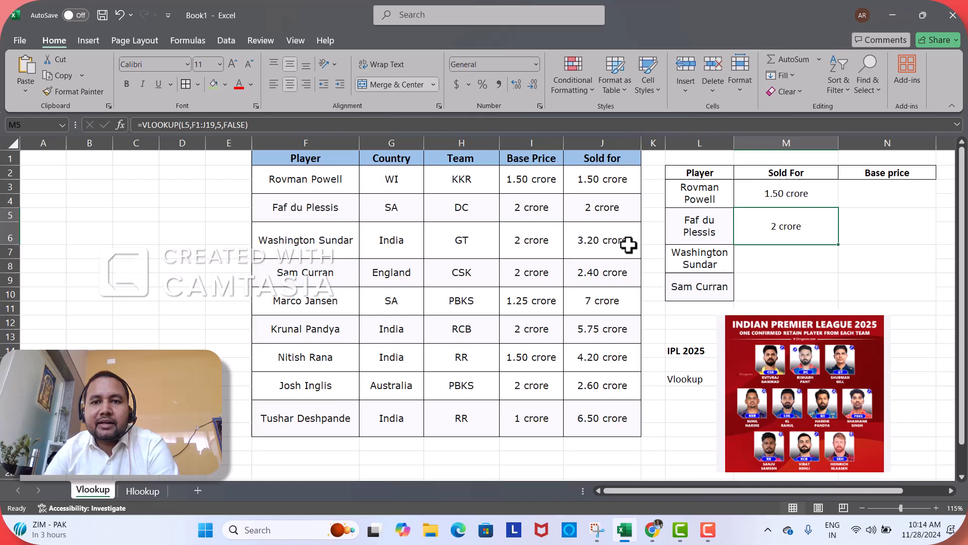
left_click(605, 212)
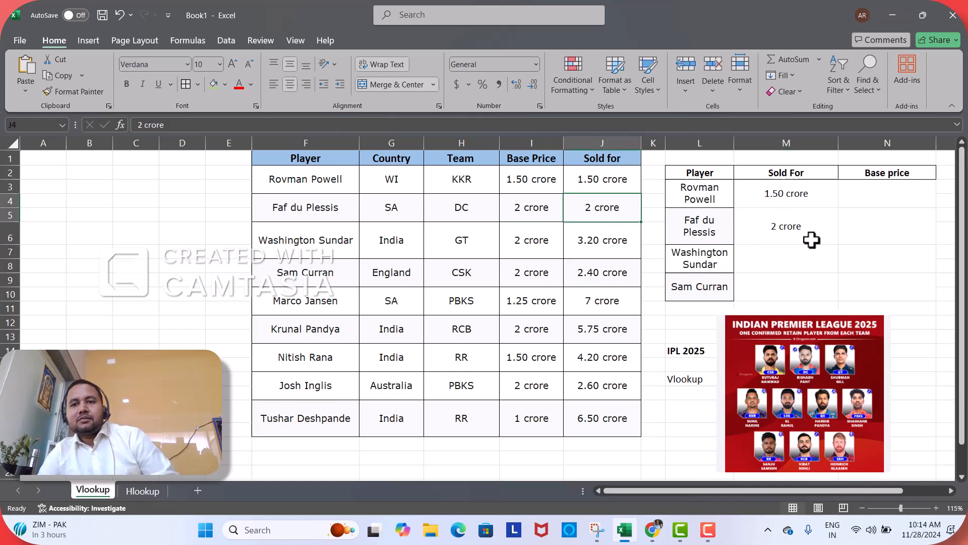
Fill the M5 VLOOKUP formula down into M7 and M9 for the remaining two players.
left_click(828, 219)
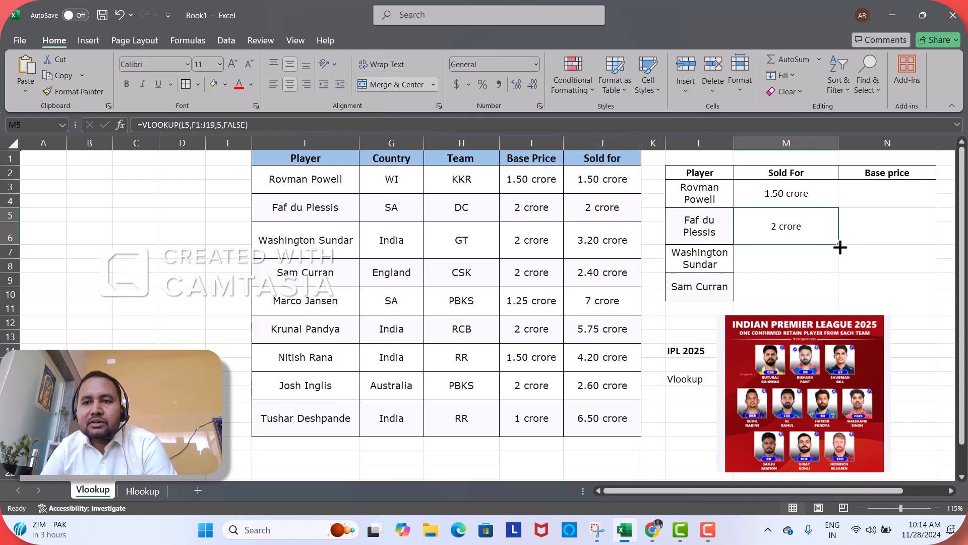
left_click_drag(840, 248, 841, 270)
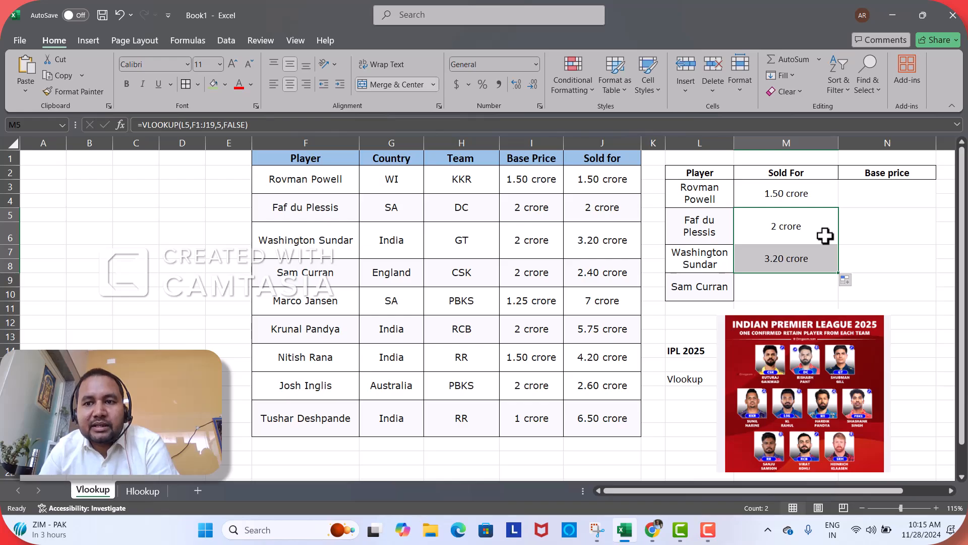
left_click(812, 223)
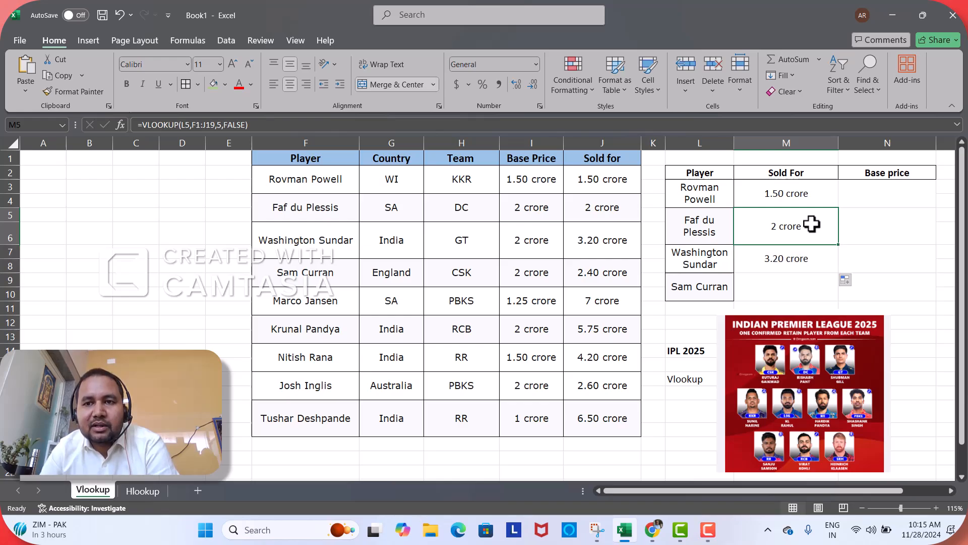
left_click(802, 258)
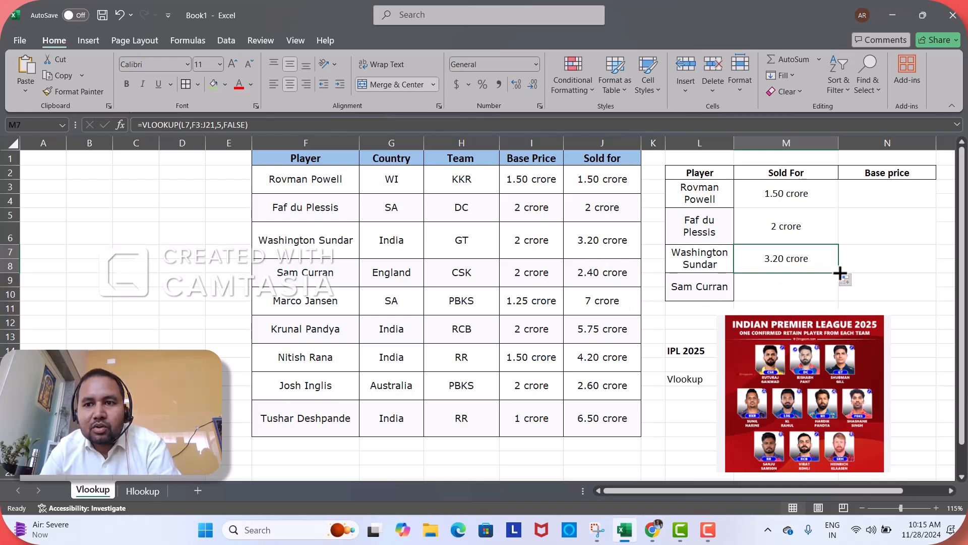
left_click_drag(840, 273, 838, 294)
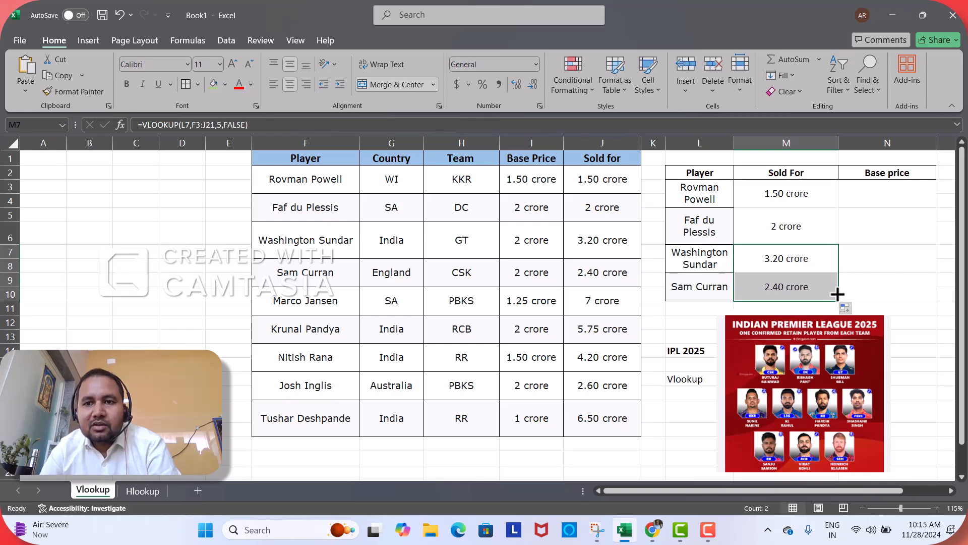
left_click_drag(776, 288, 772, 290)
left_click(750, 294)
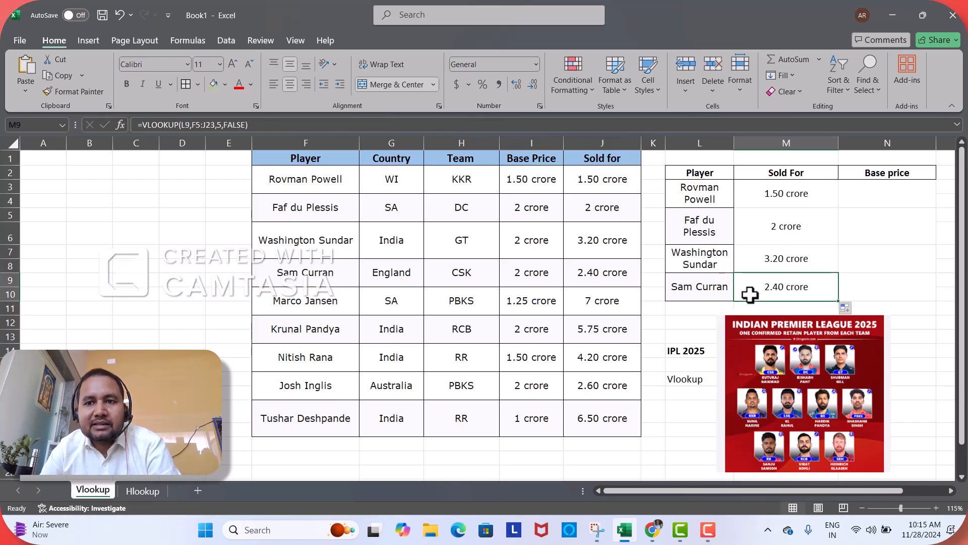
Try to fill the M7 formula across into N7 under Base price, and clear N7 again.
left_click(798, 259)
left_click_drag(839, 272, 909, 275)
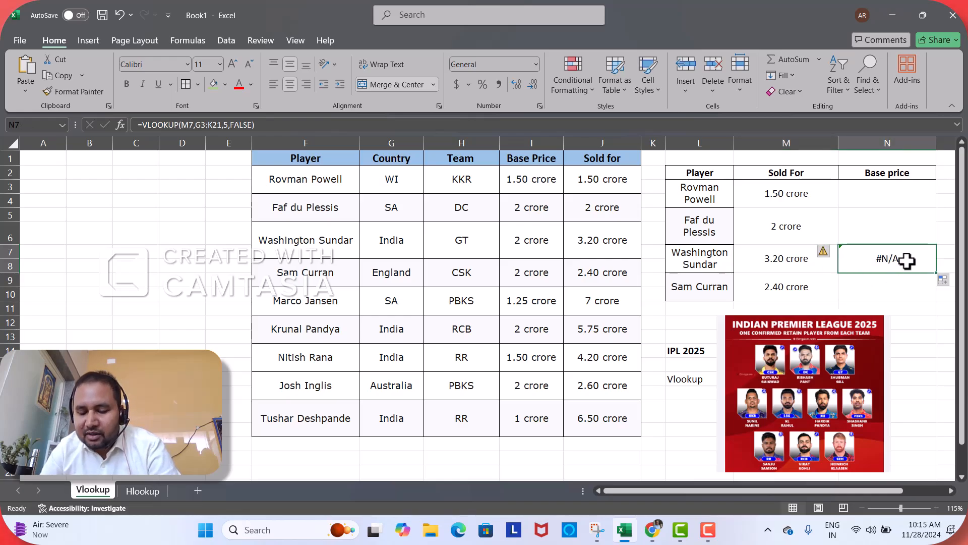
key("Delete")
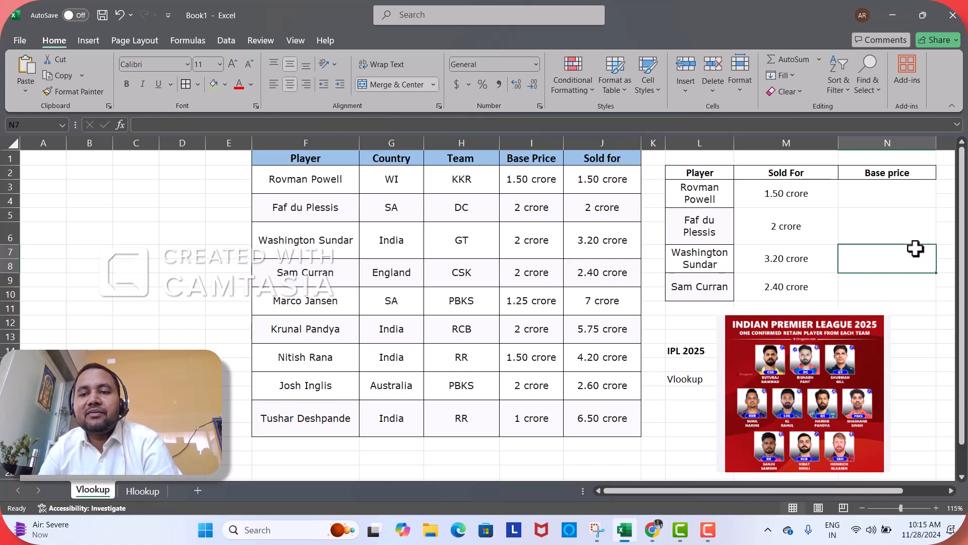
Review the VLOOKUP formulas in Sold For cells M5, M7 and M9.
left_click_drag(804, 222, 807, 258)
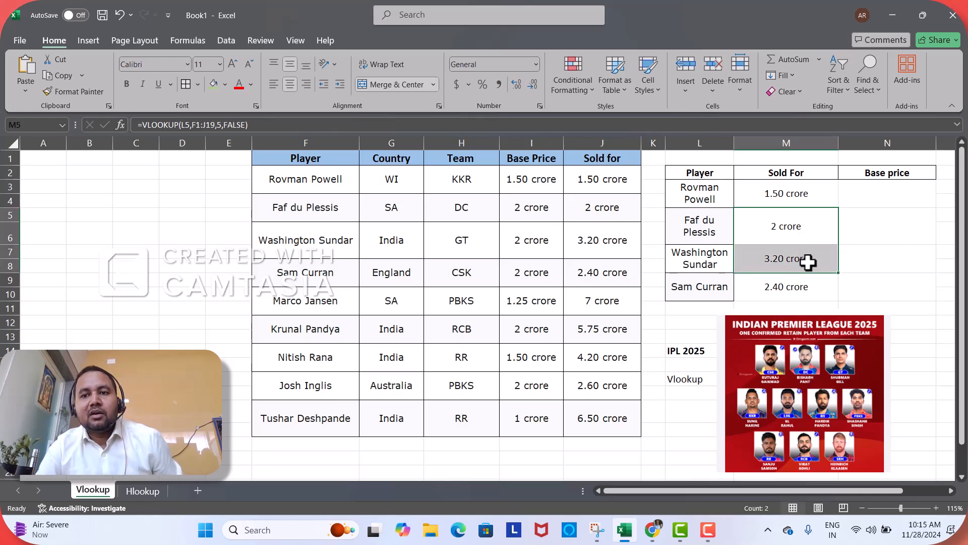
left_click(793, 286)
left_click(790, 249)
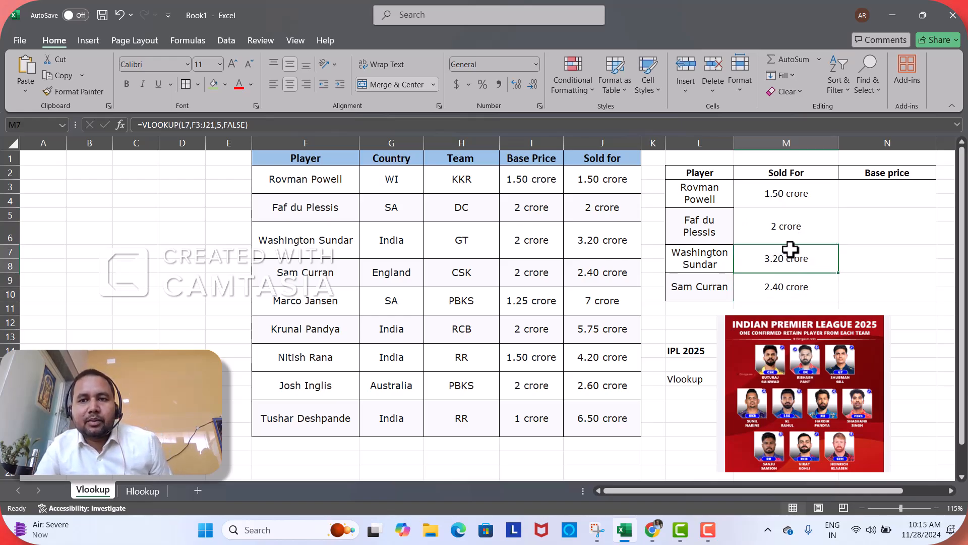
left_click(791, 231)
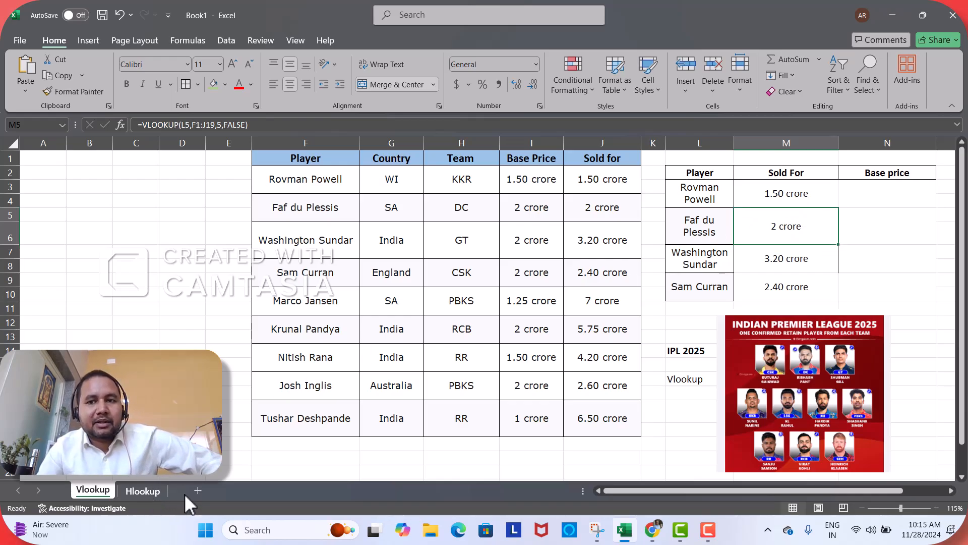
Switch to the Hlookup sheet and locate the first player's Sold for value in the horizontal auction table.
left_click(767, 384)
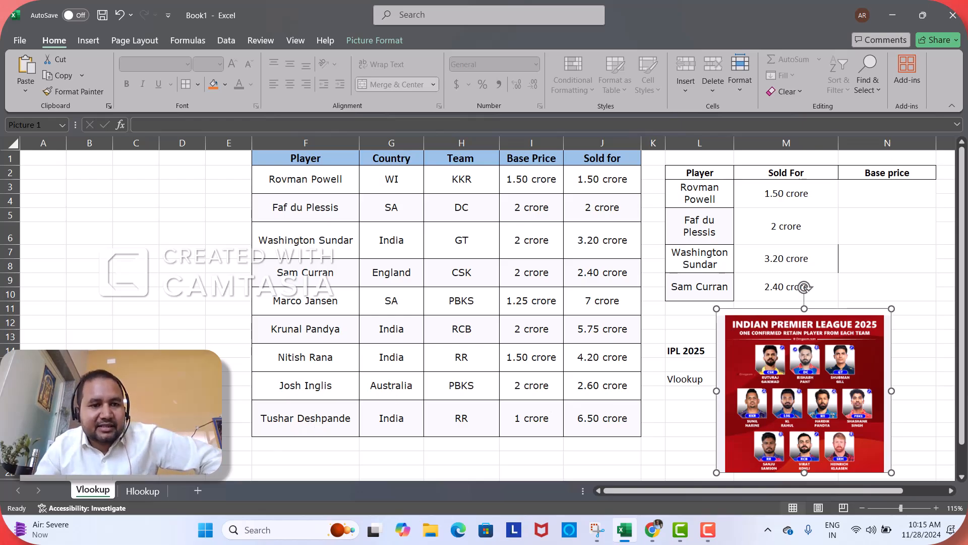
left_click(132, 489)
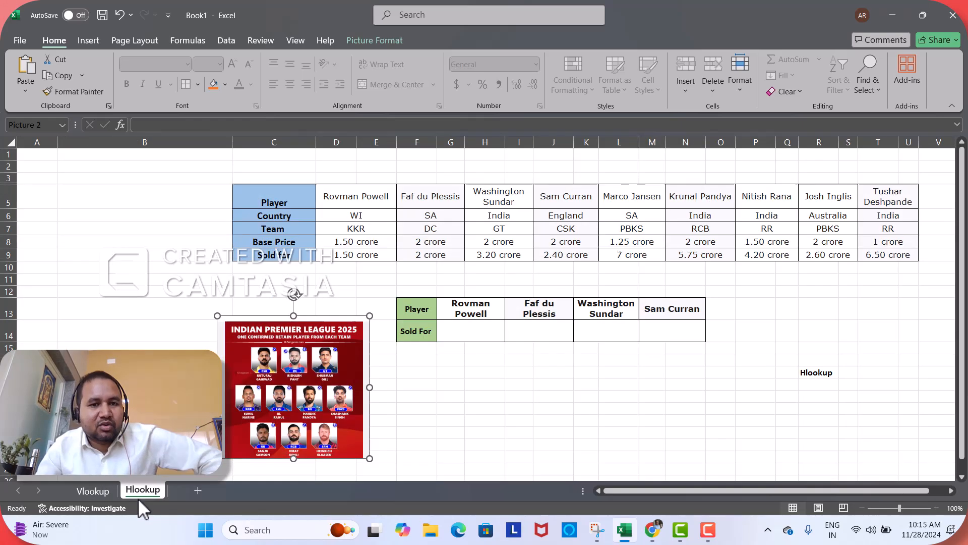
left_click(447, 371)
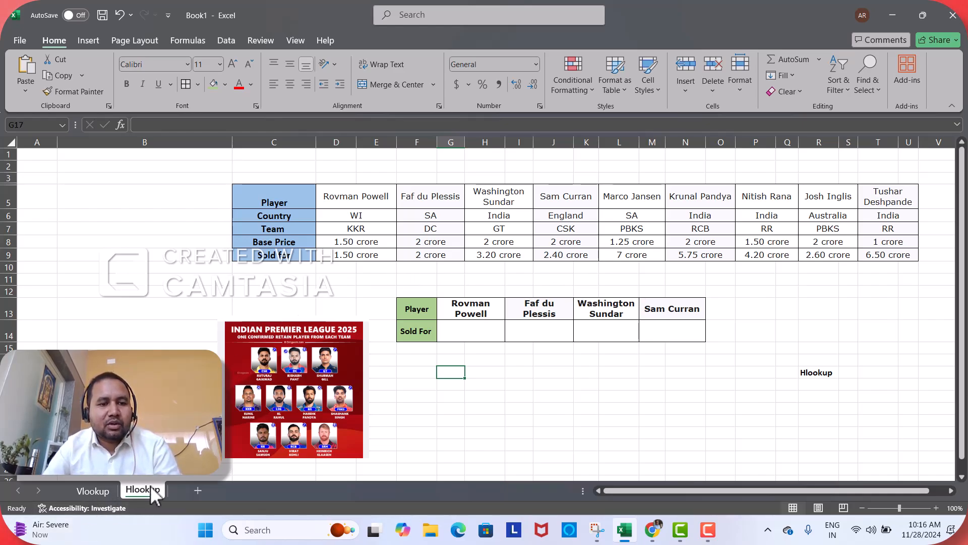
left_click(492, 336)
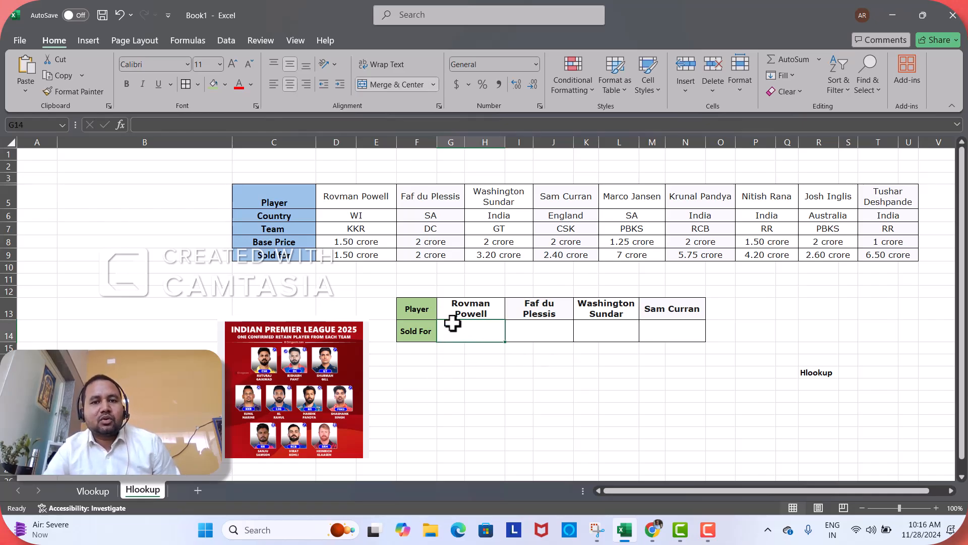
left_click(418, 316)
left_click(416, 331)
left_click(467, 337)
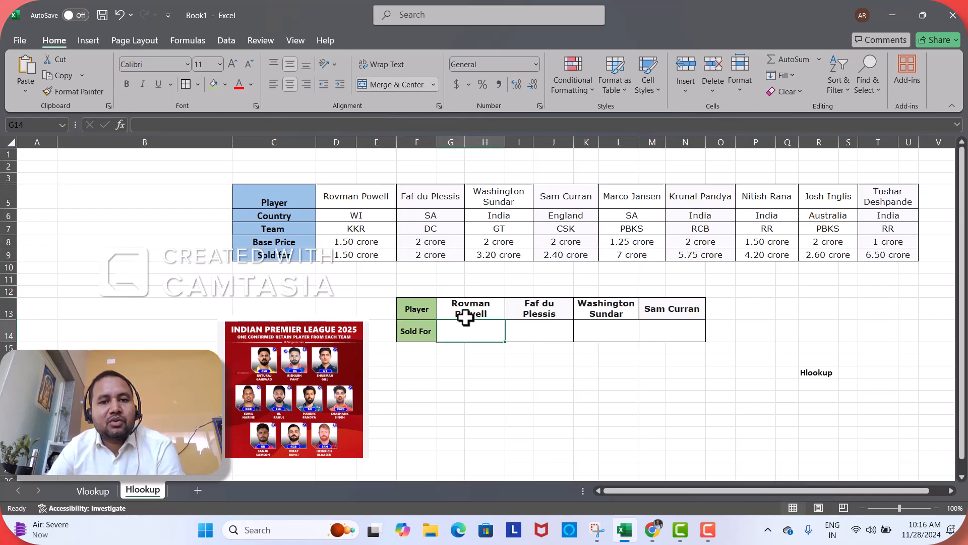
left_click(285, 255)
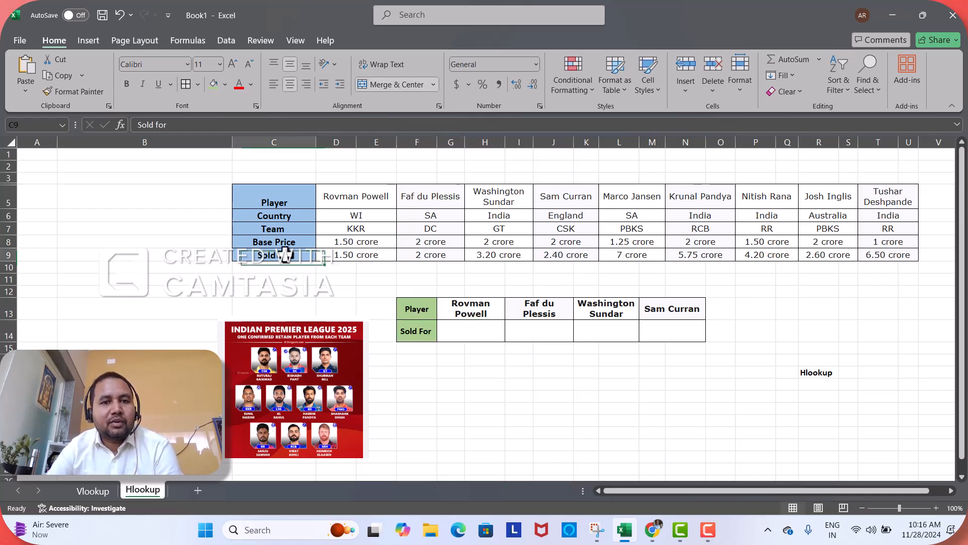
left_click(348, 255)
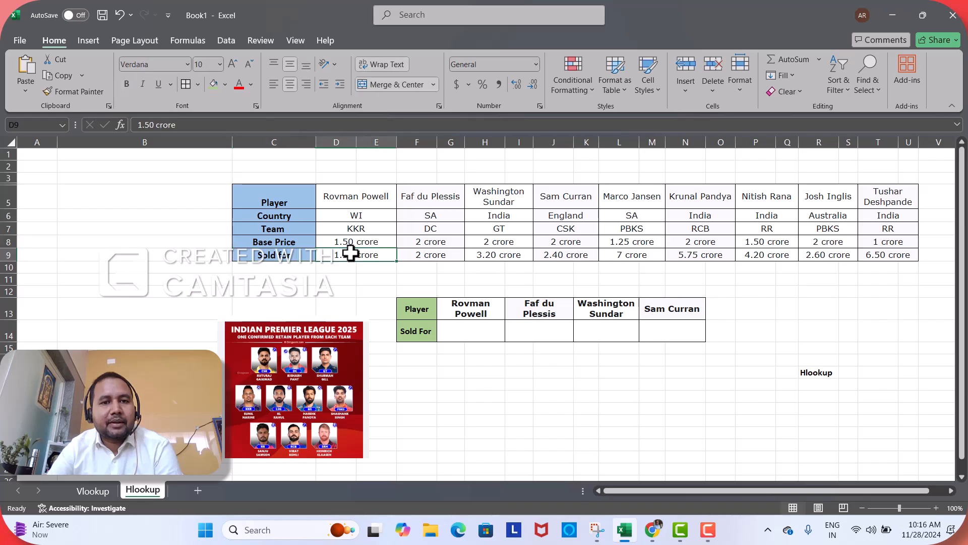
Start an HLOOKUP formula in Sold For cell G14 with lookup value G13 and table array C5:U9.
left_click(474, 331)
type("=")
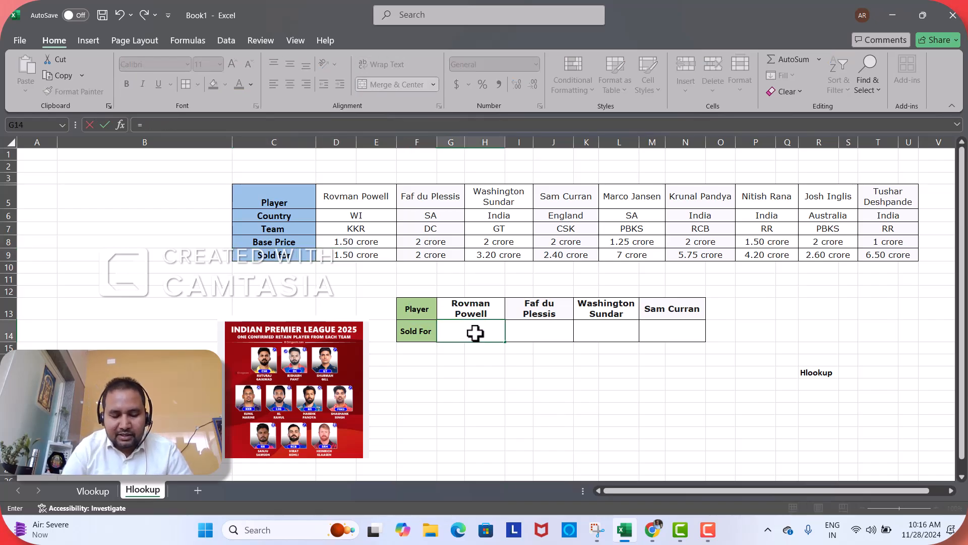
type("hloo")
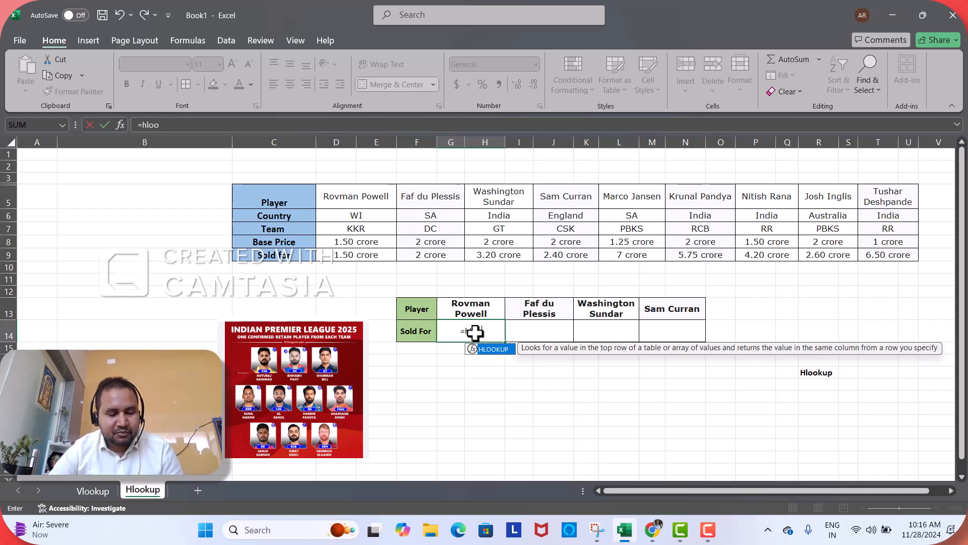
key("Tab")
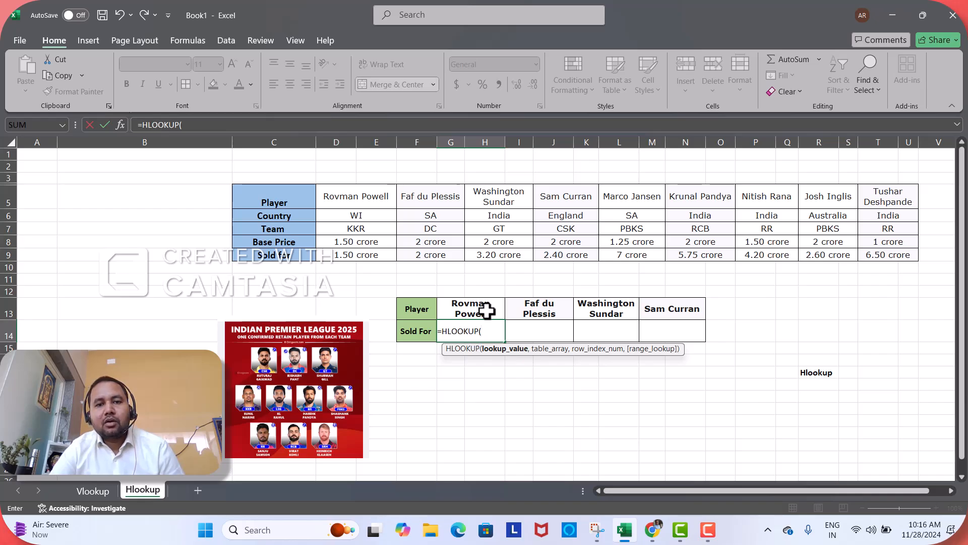
left_click(487, 311)
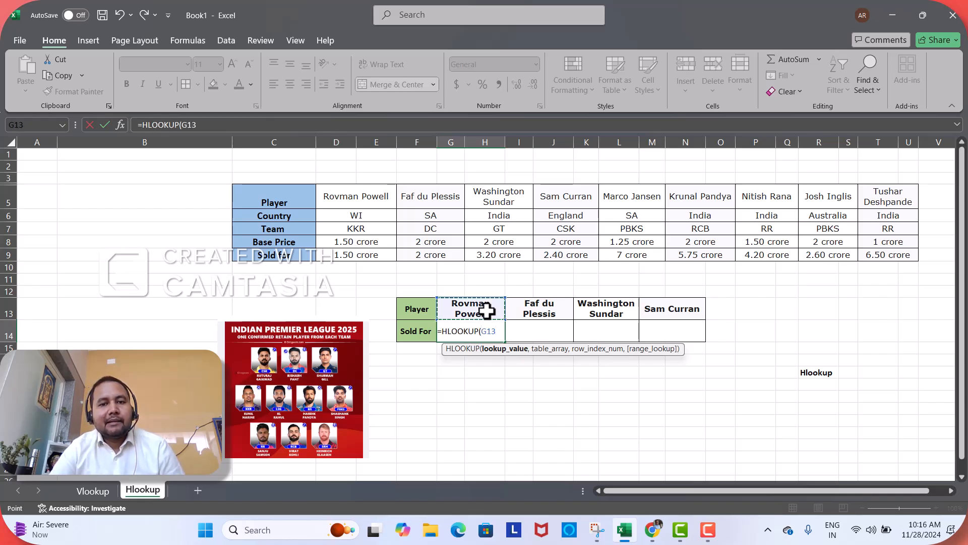
type(",")
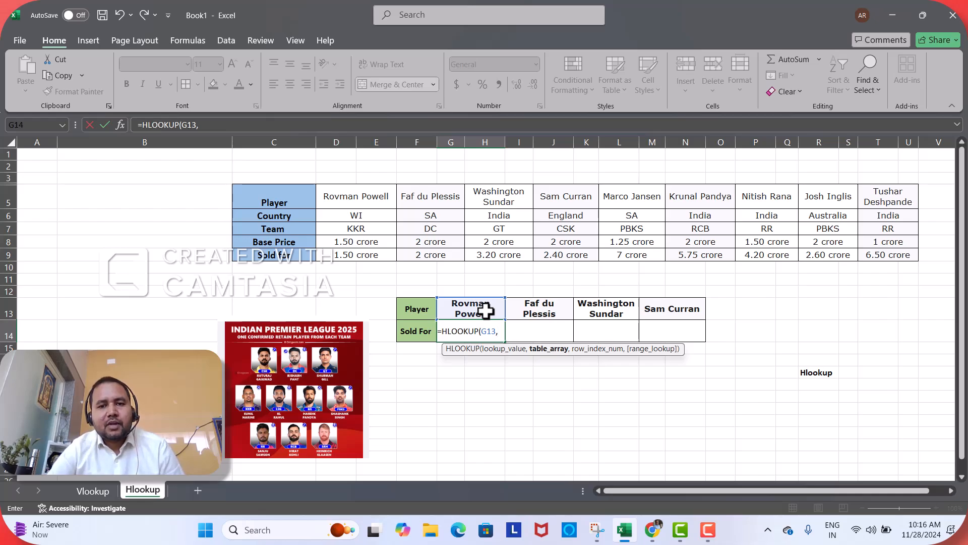
left_click_drag(305, 196, 869, 253)
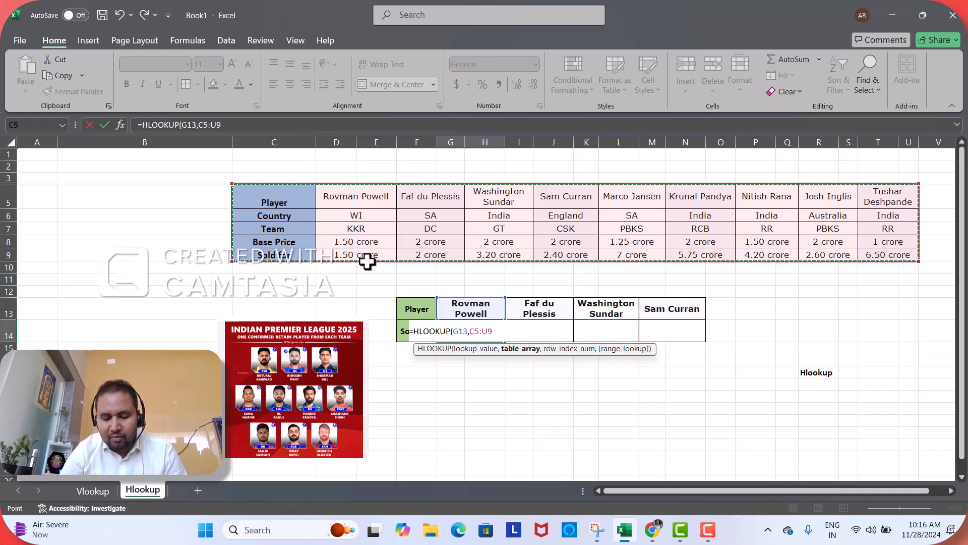
Complete the G14 HLOOKUP formula with row index 5 and FALSE for an exact match.
type(",")
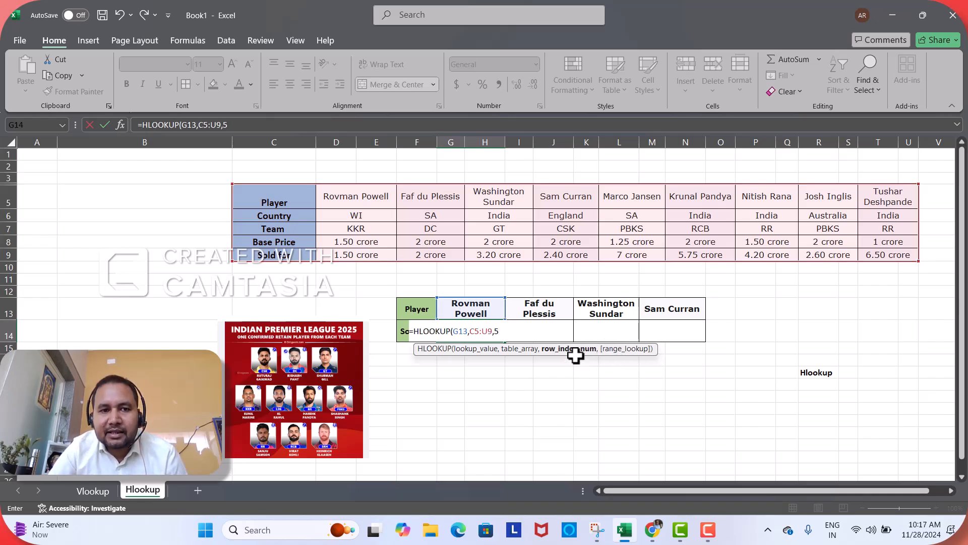
type("5")
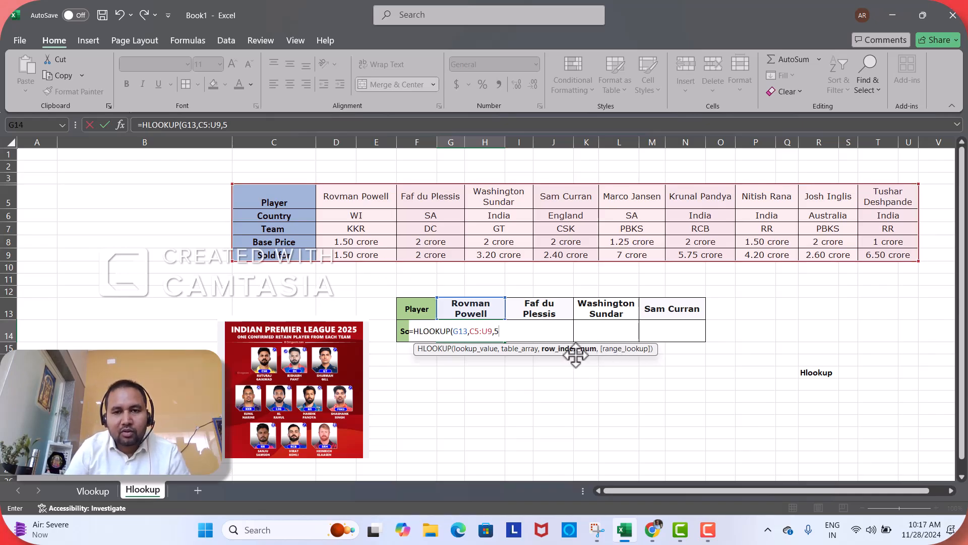
type(",")
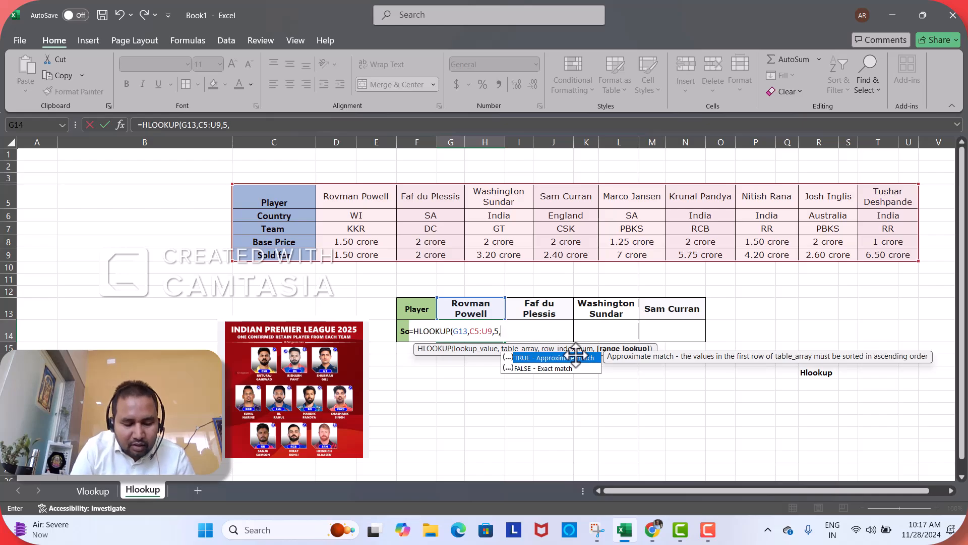
type("false")
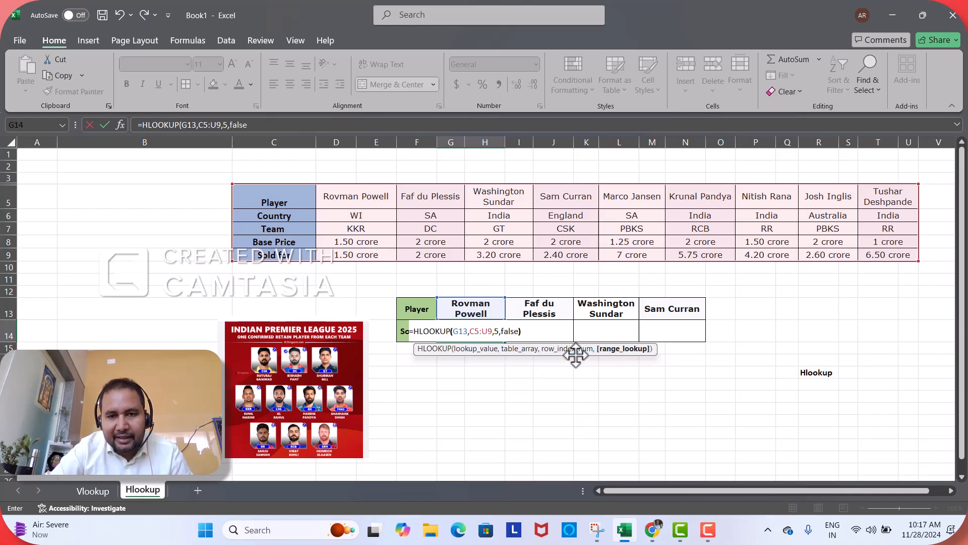
type(")")
key("Return")
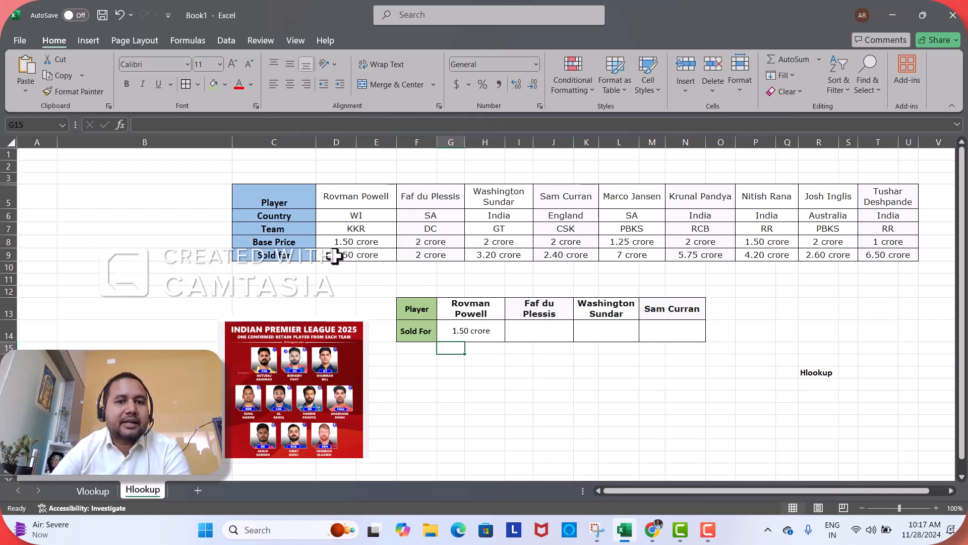
Fill the G14 HLOOKUP formula across the Sold For row for Faf du Plessis, Washington Sundar and Sam Curran.
left_click(494, 330)
left_click_drag(508, 344, 655, 344)
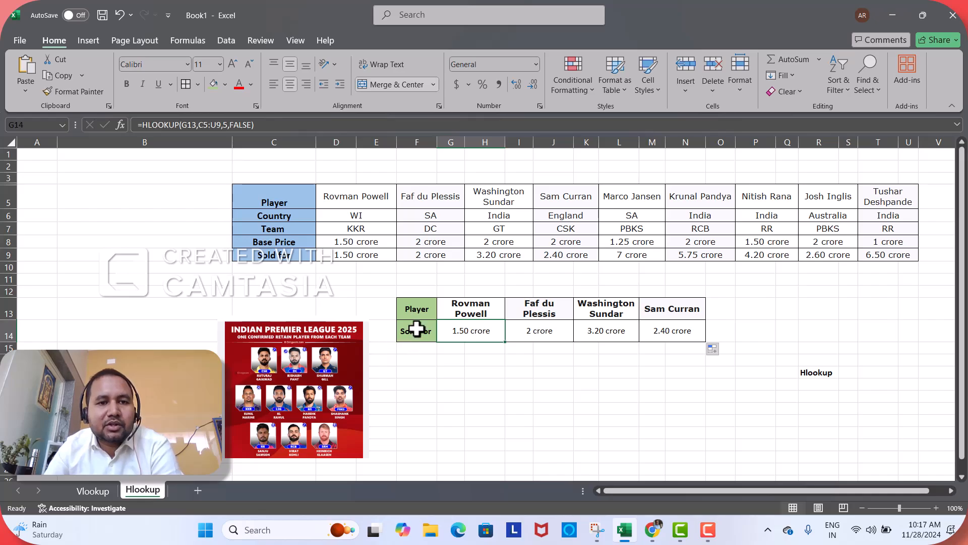
Compare each player's HLOOKUP result in the Sold For row with the matching Sold for value in the auction table.
left_click(380, 253)
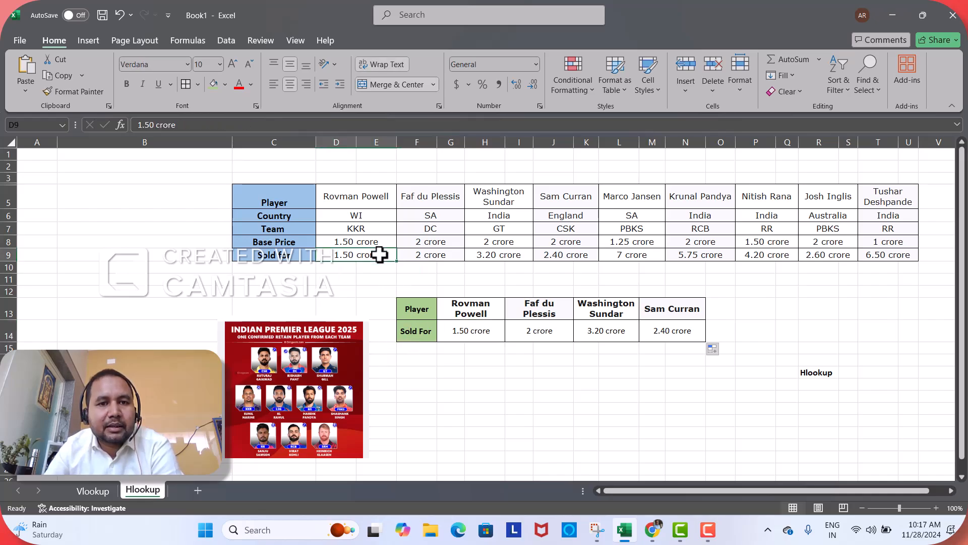
left_click(367, 201)
left_click(376, 252)
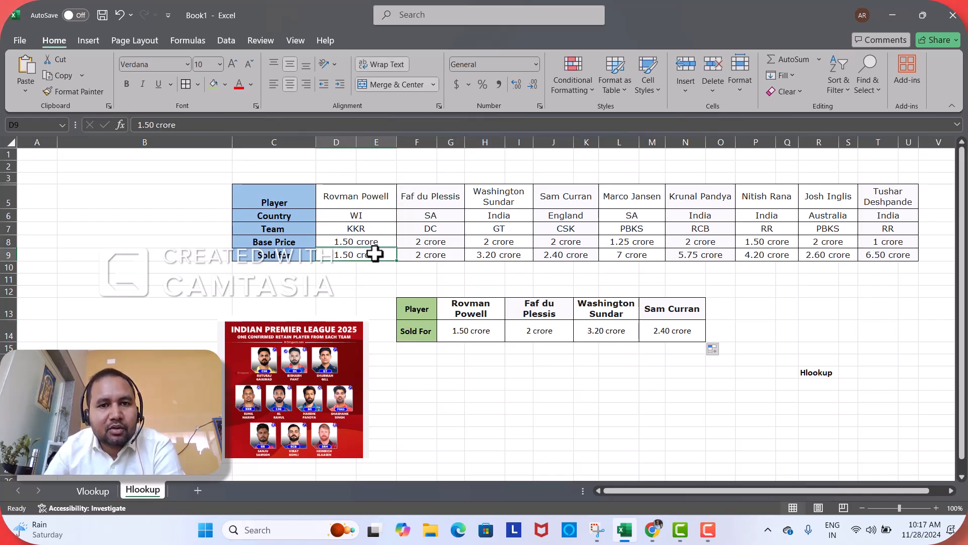
left_click(557, 331)
left_click(444, 246)
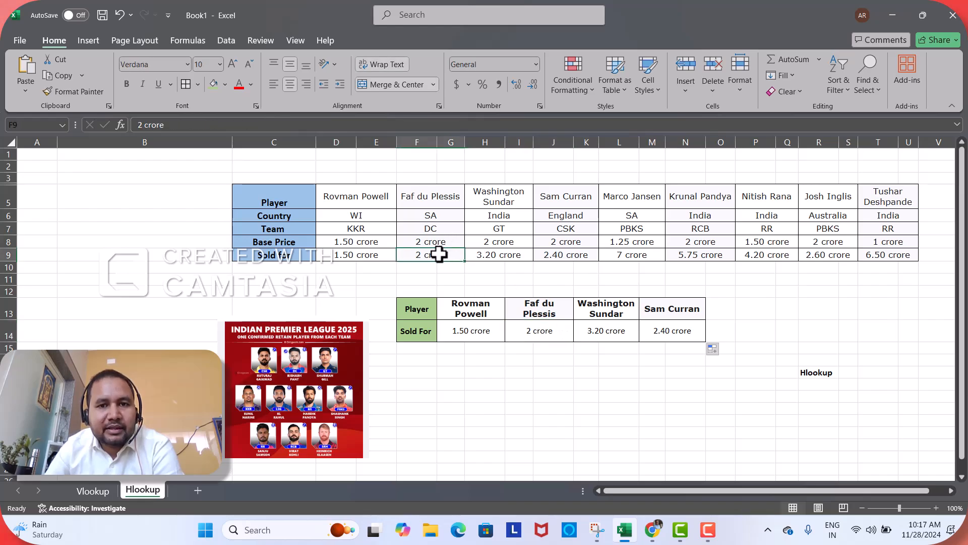
left_click(600, 330)
left_click(502, 254)
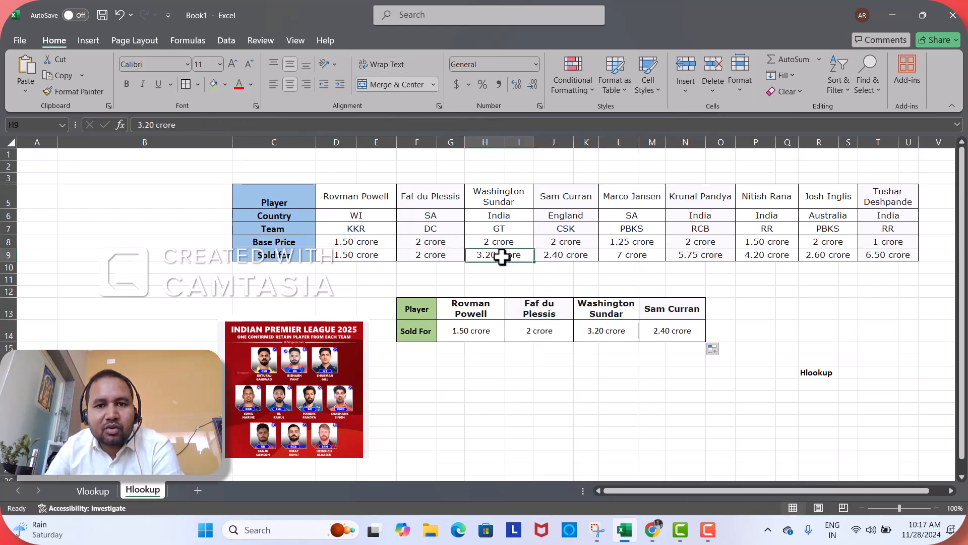
left_click(662, 335)
left_click(573, 255)
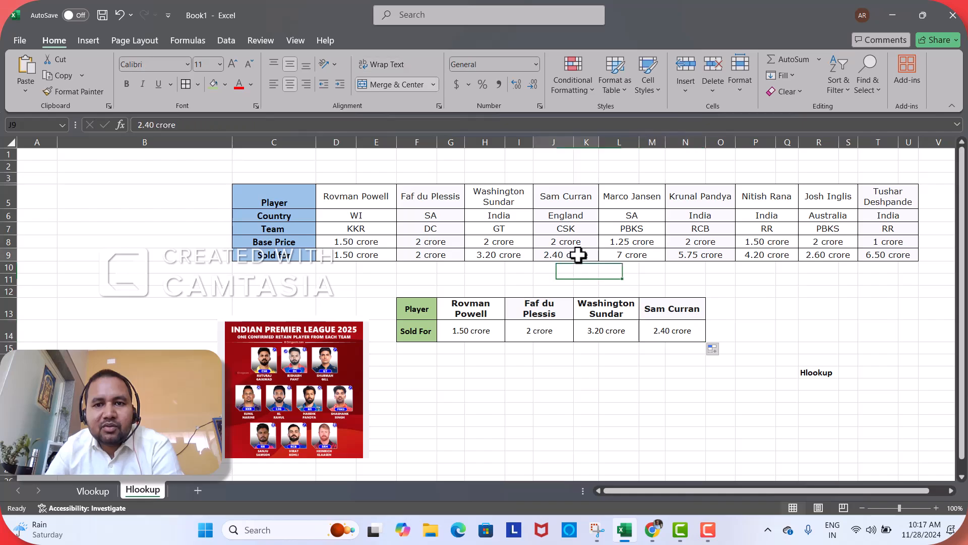